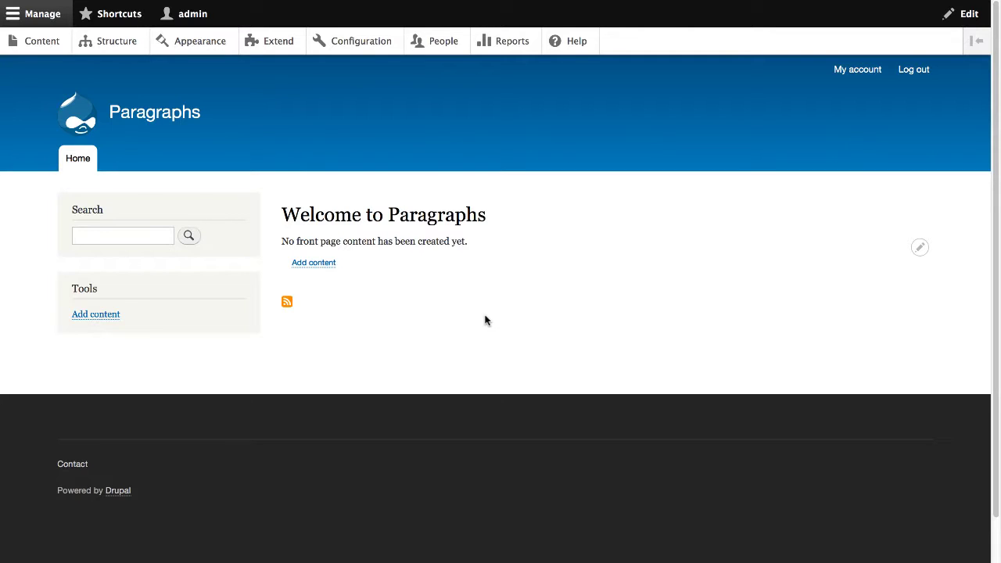
Open the field list of the existing Content paragraph type to review its fields.
left_click(129, 49)
scroll(70, 485, "down", 2)
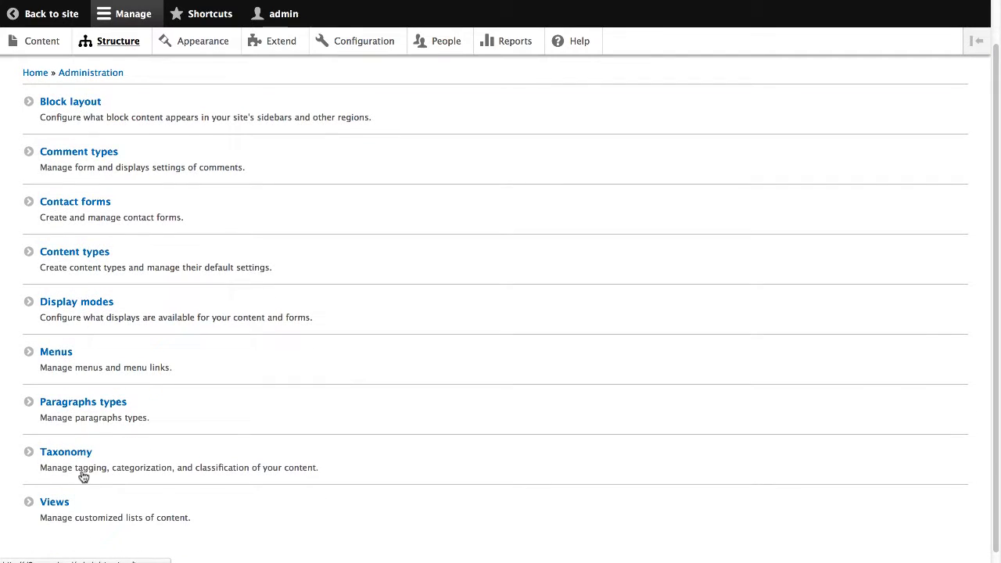
left_click(103, 412)
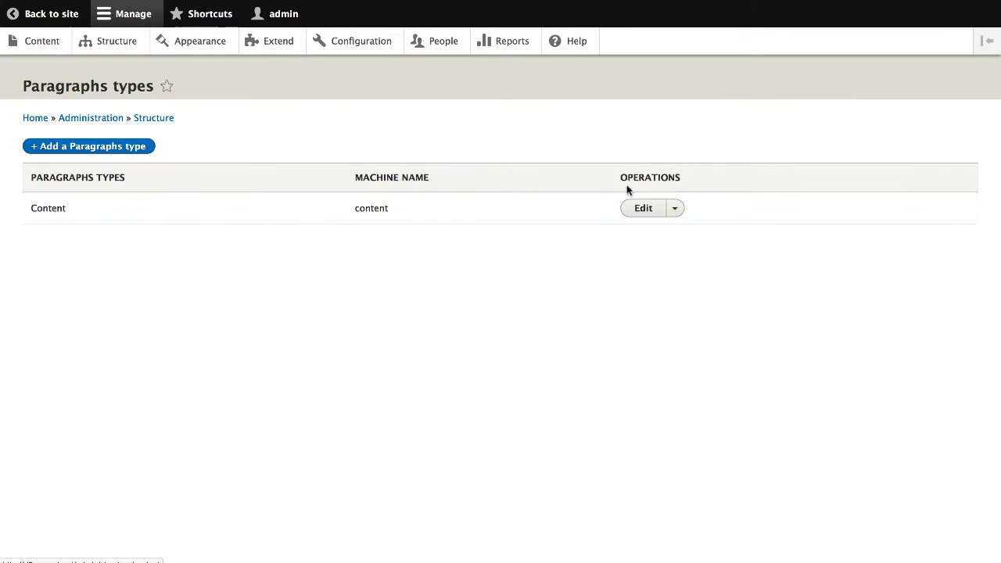
left_click(642, 208)
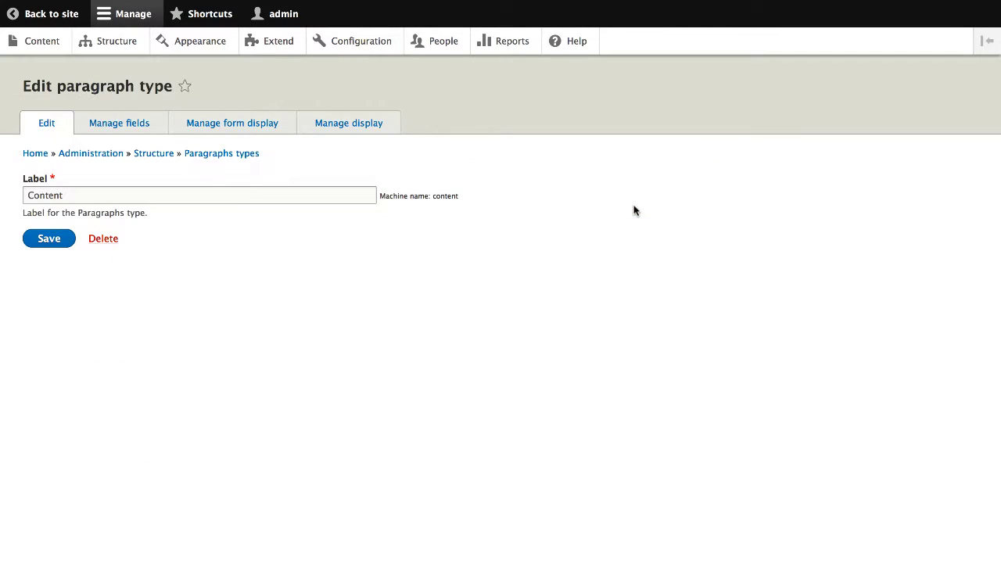
left_click(144, 128)
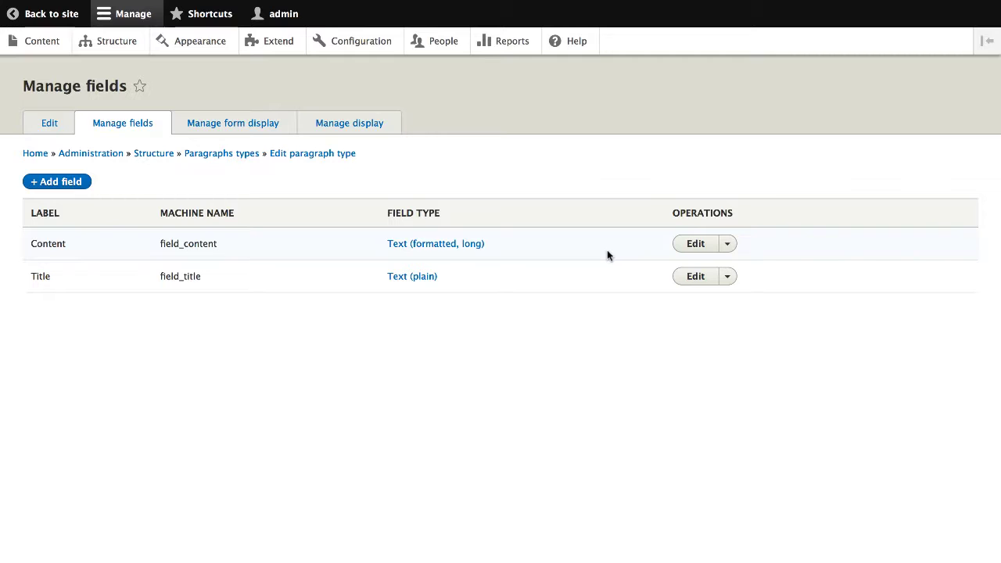
Add a new paragraph type labelled Banner and save it.
left_click(120, 50)
scroll(163, 352, "down", 2)
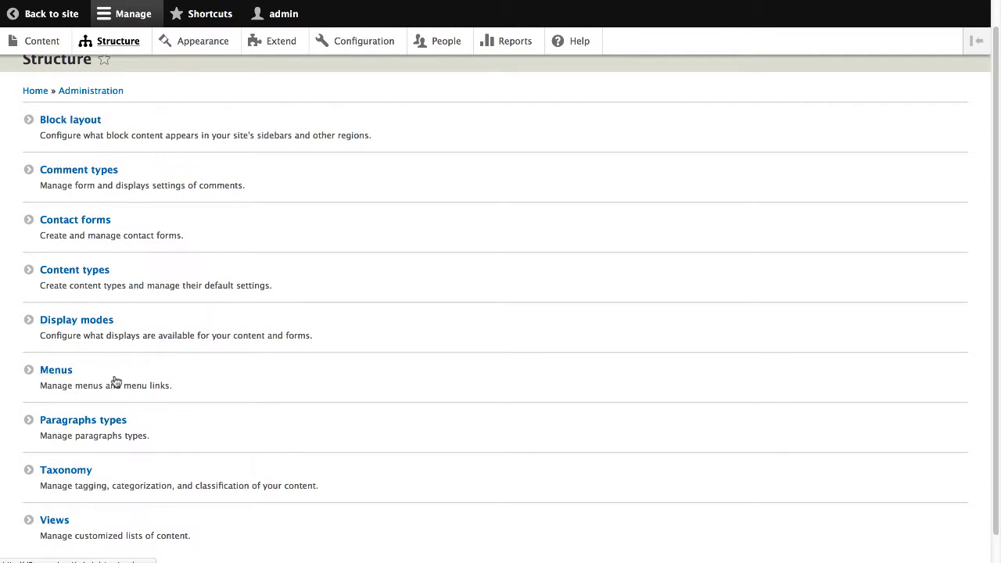
left_click(90, 425)
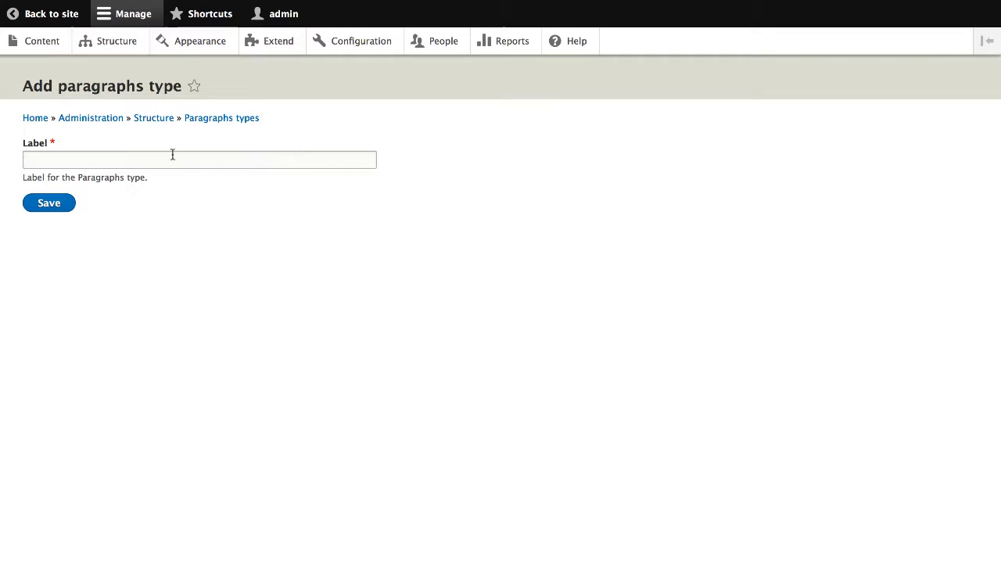
left_click(172, 155)
type("Banner")
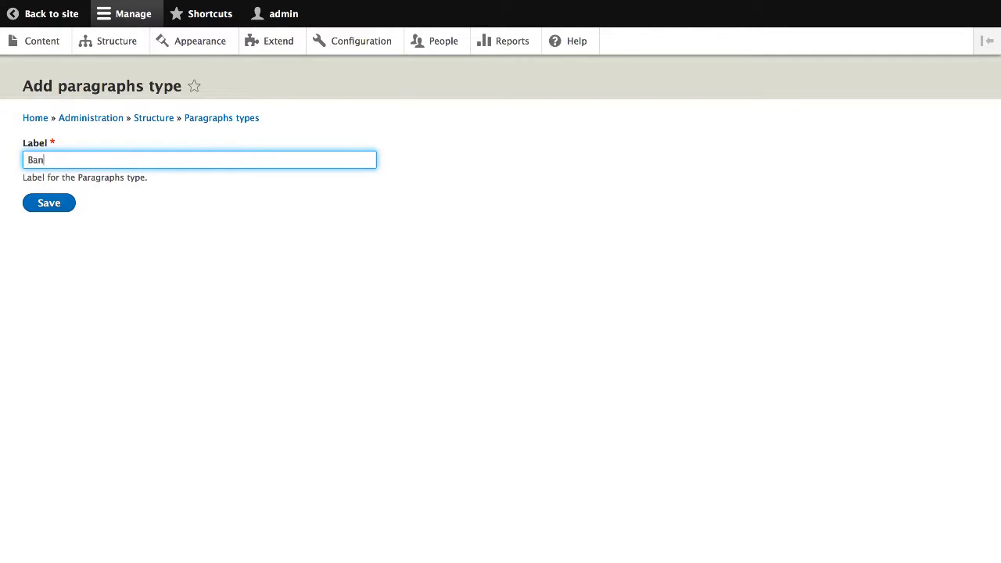
left_click(72, 204)
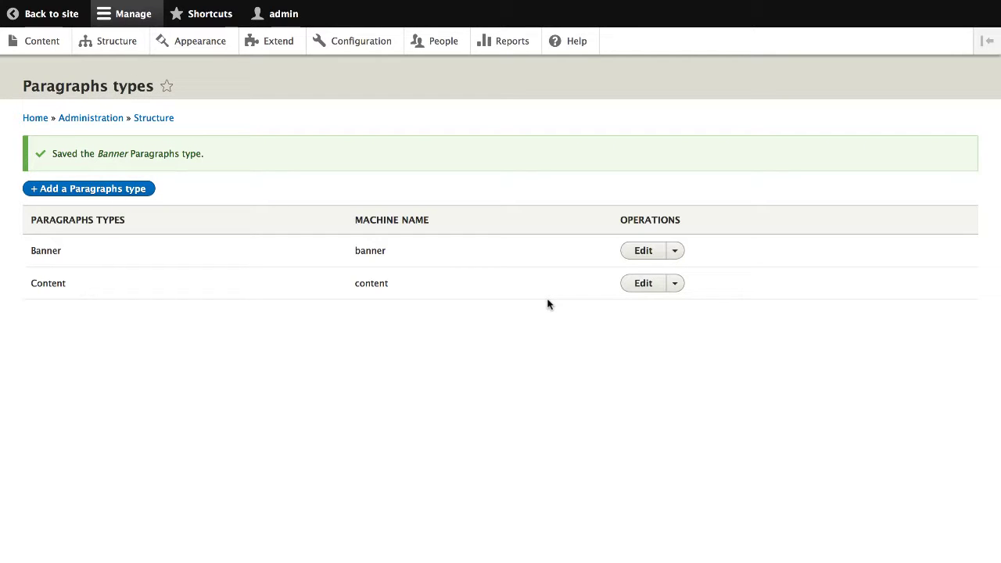
Add a new Image field labelled Image to the Banner paragraph type and save its field settings with the default values.
left_click(675, 251)
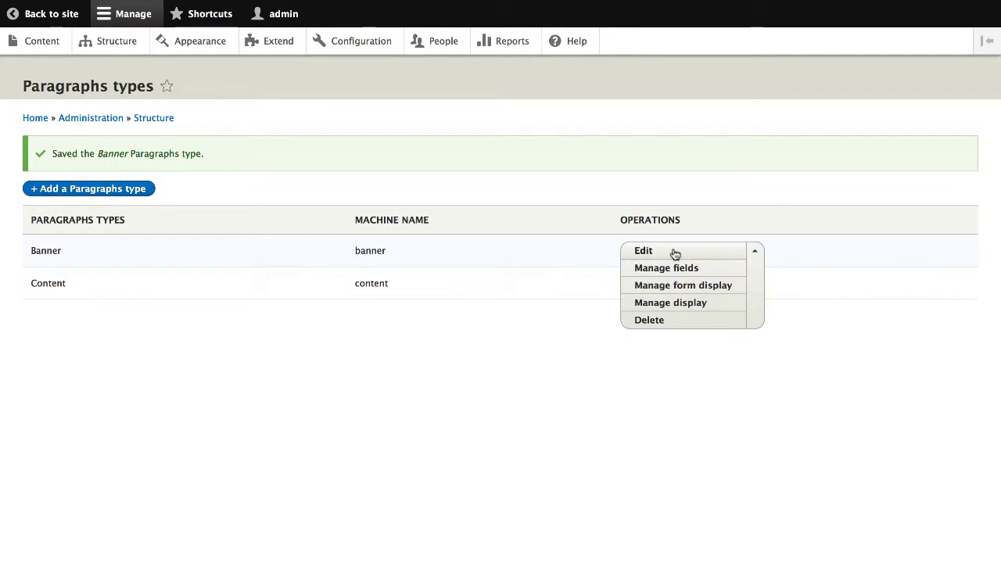
left_click(662, 270)
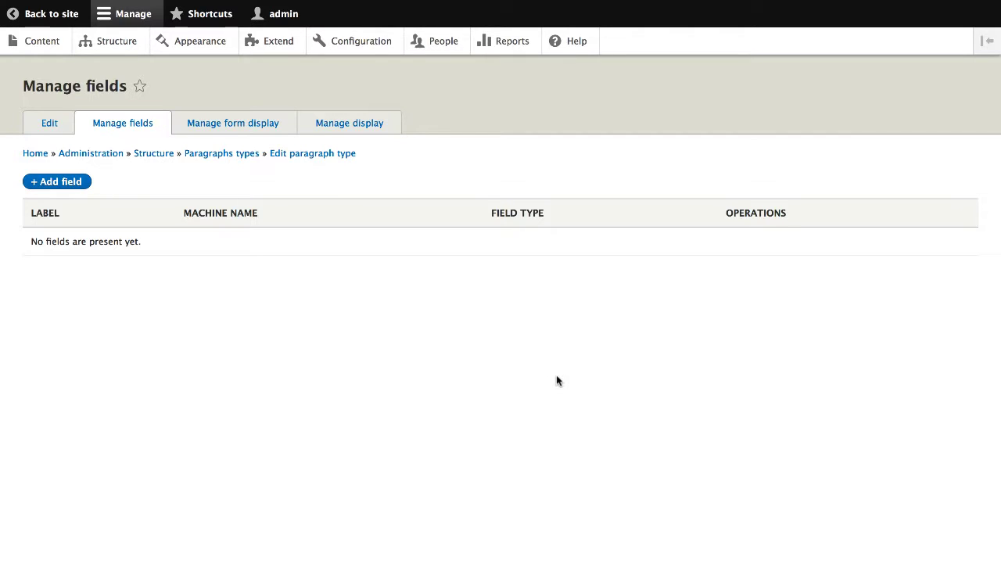
left_click(77, 183)
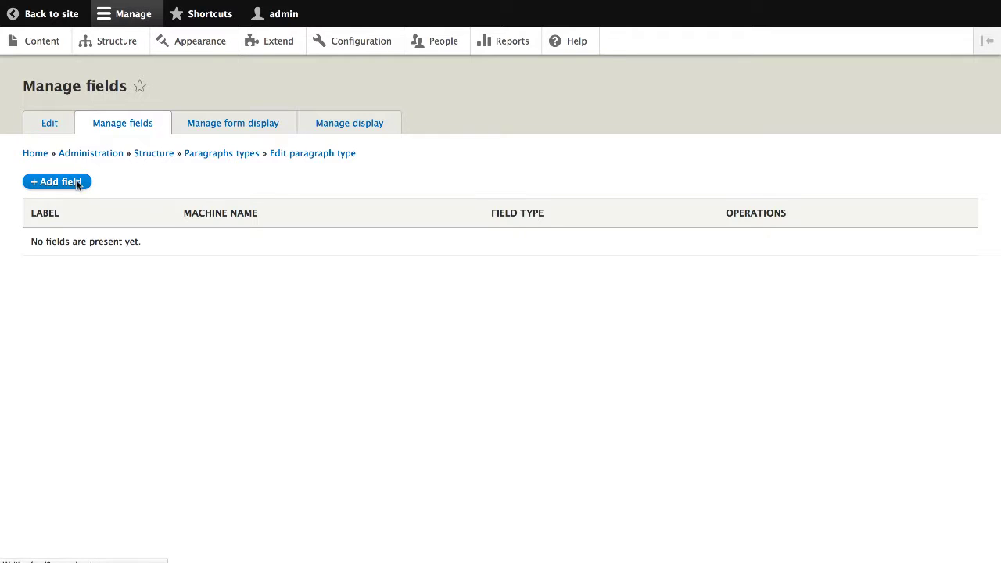
left_click(79, 160)
key("Escape")
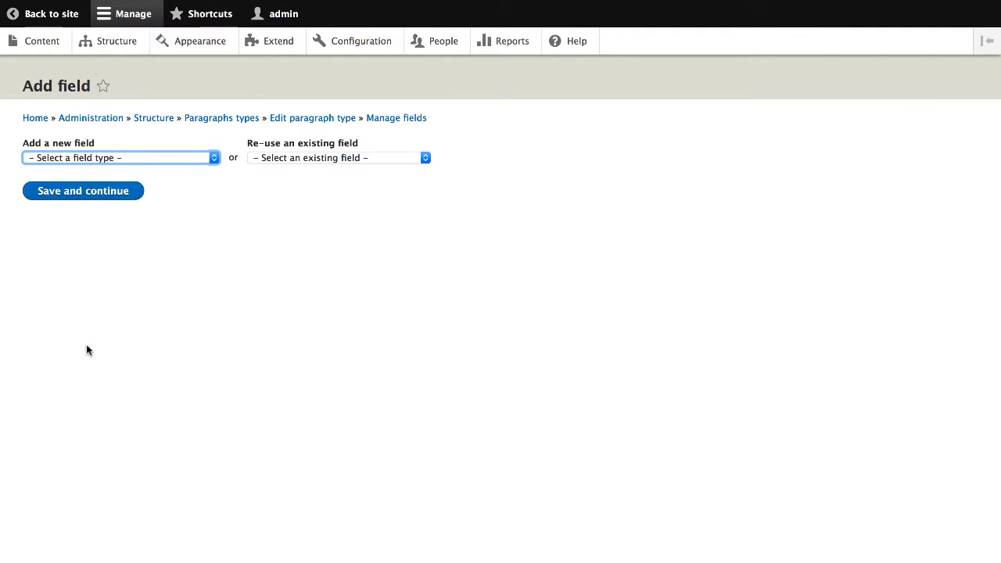
key("i")
left_click(60, 202)
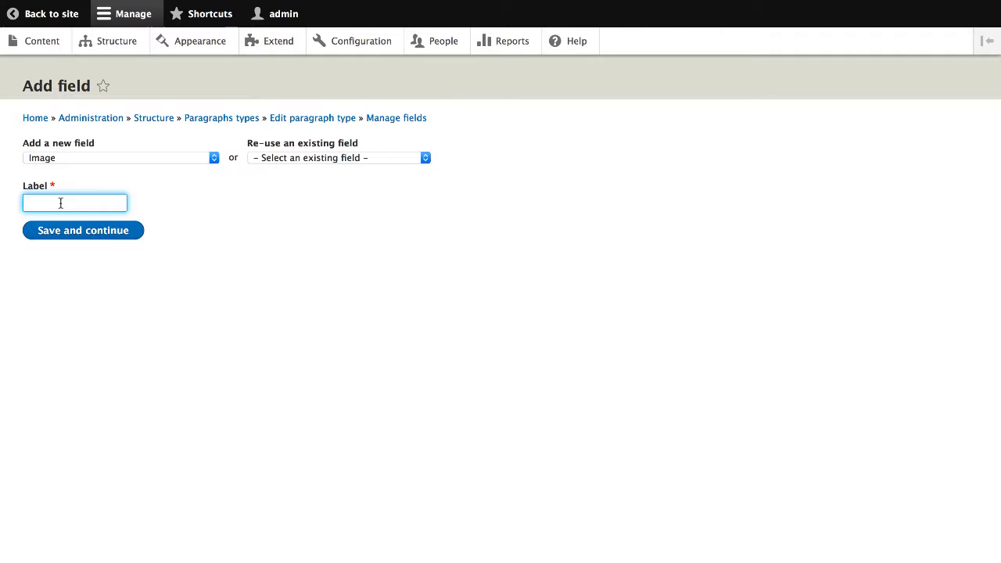
type("Image")
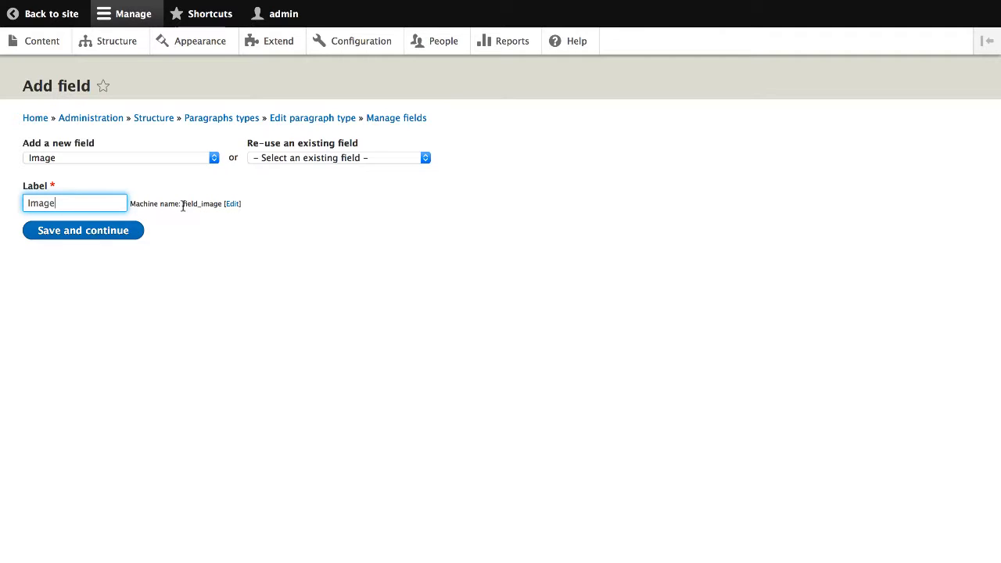
left_click(111, 230)
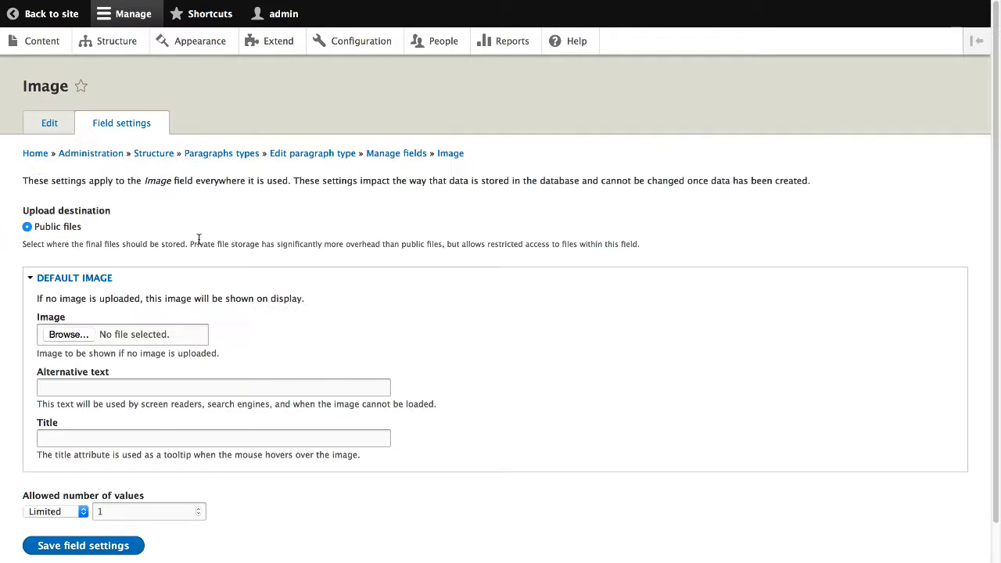
scroll(201, 232, "down", 2)
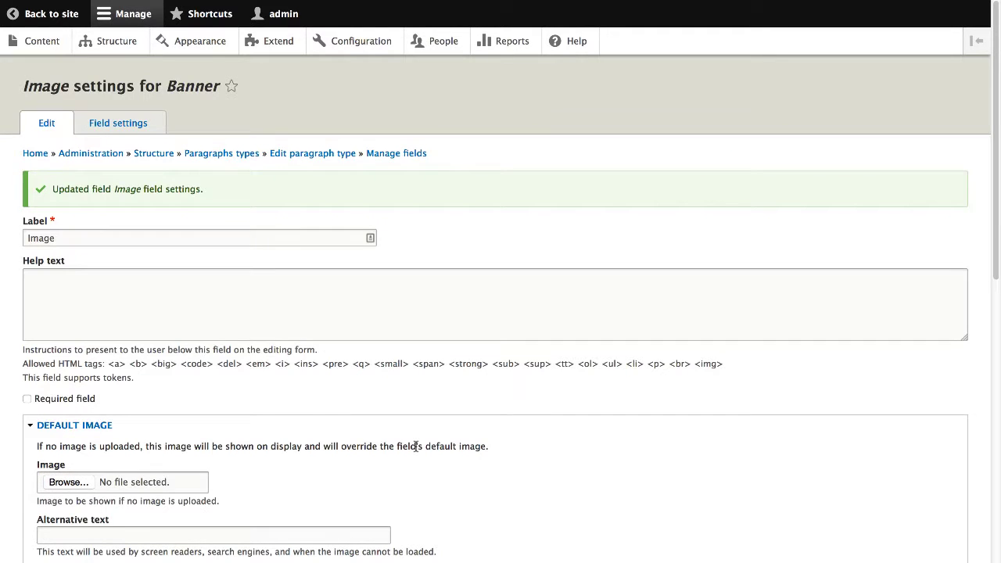
Make the Banner's Image field required and save its settings.
scroll(310, 409, "down", 5)
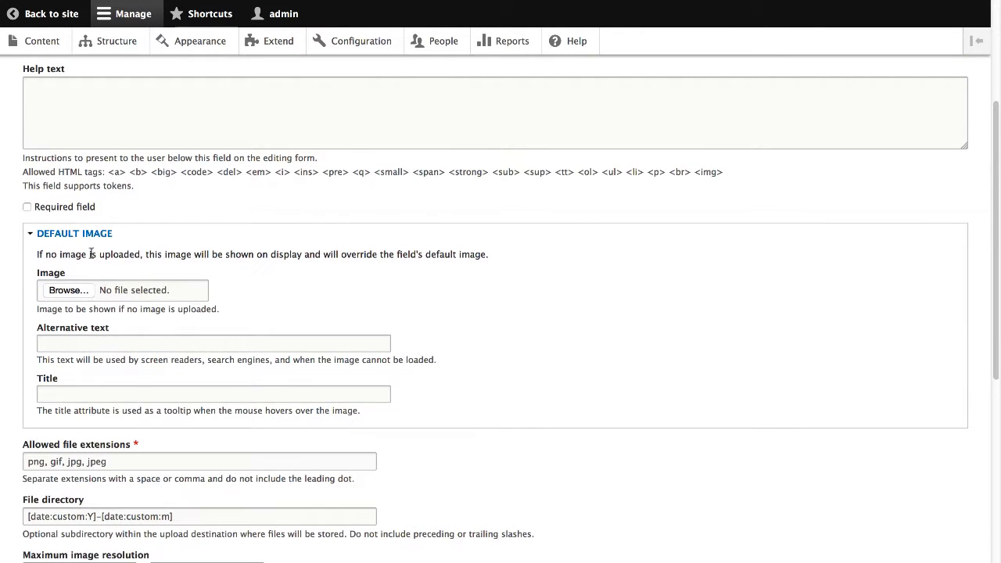
left_click(27, 207)
scroll(321, 286, "down", 10)
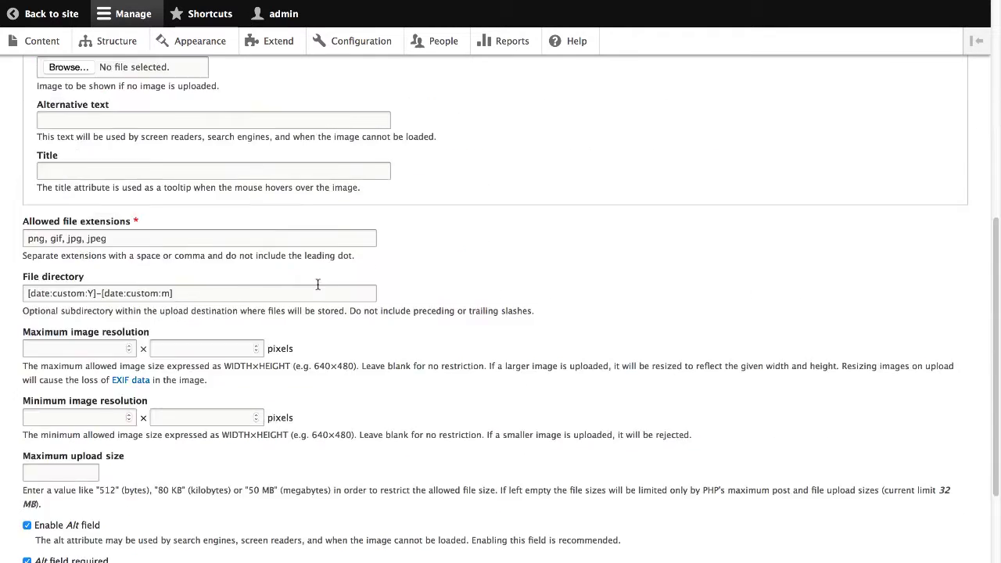
left_click(45, 496)
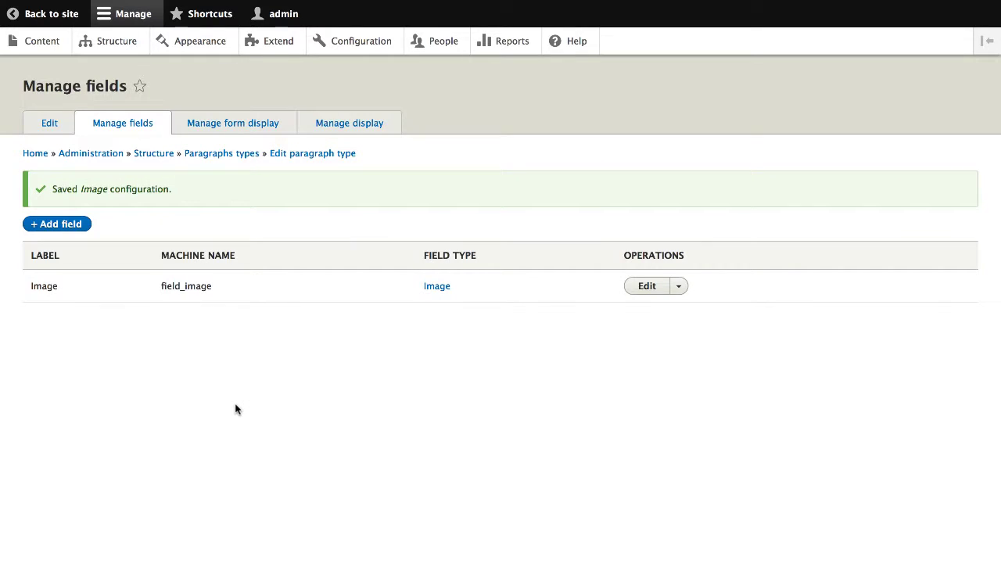
Add a Paragraph reference field labelled Paragraphs to the Banner type, keeping unlimited values, and save its field settings.
left_click(58, 225)
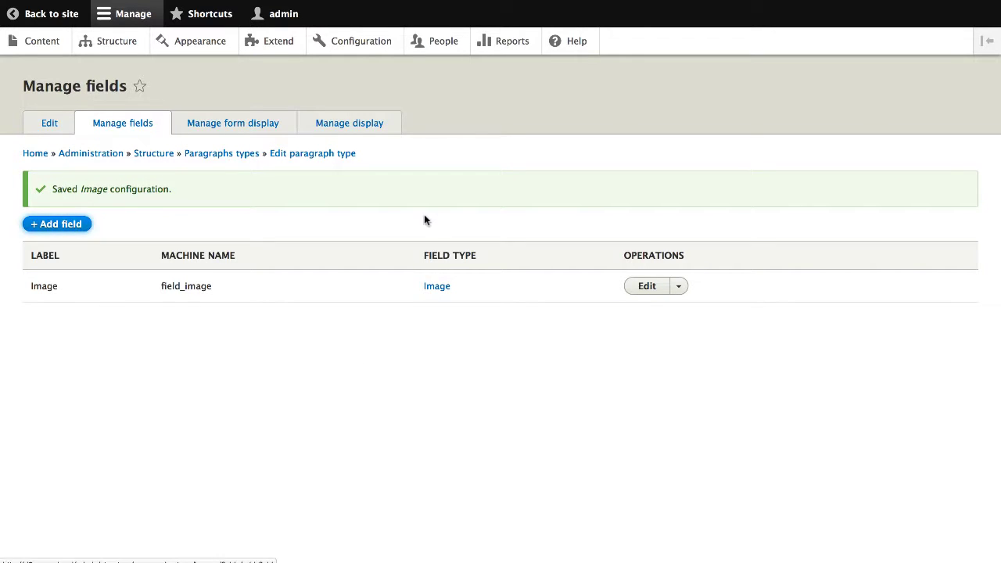
left_click(212, 158)
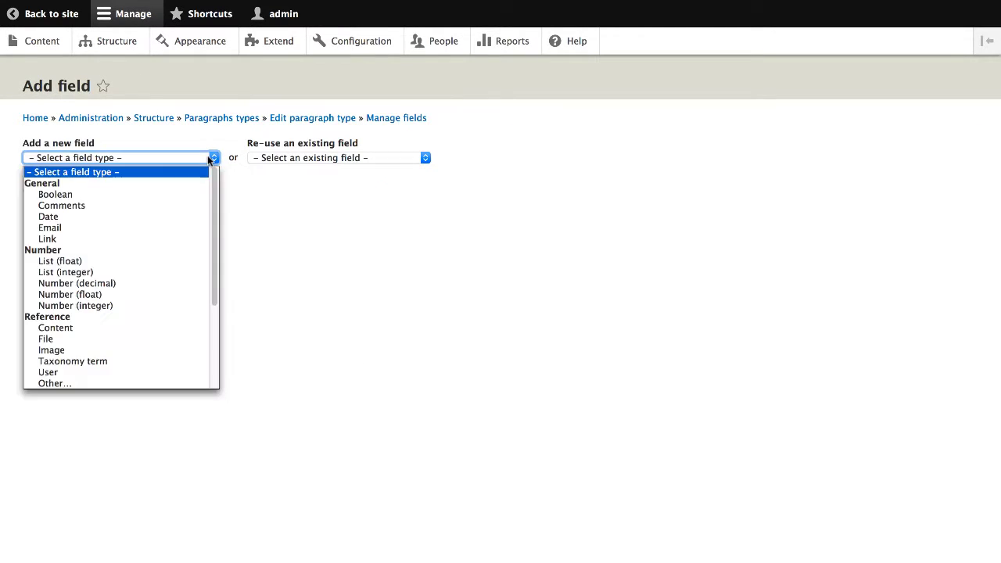
scroll(155, 286, "down", 3)
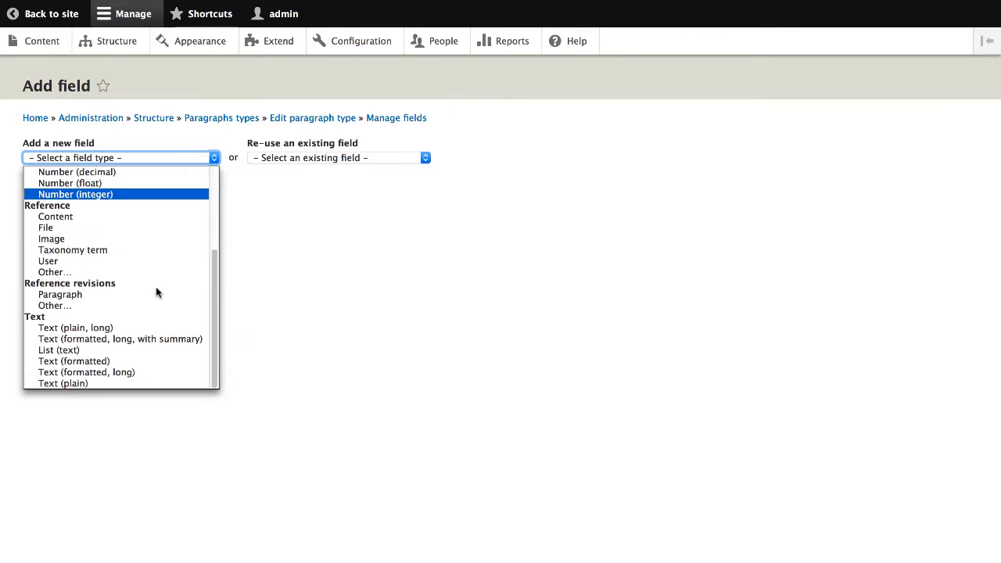
left_click(79, 292)
left_click(73, 203)
type("P")
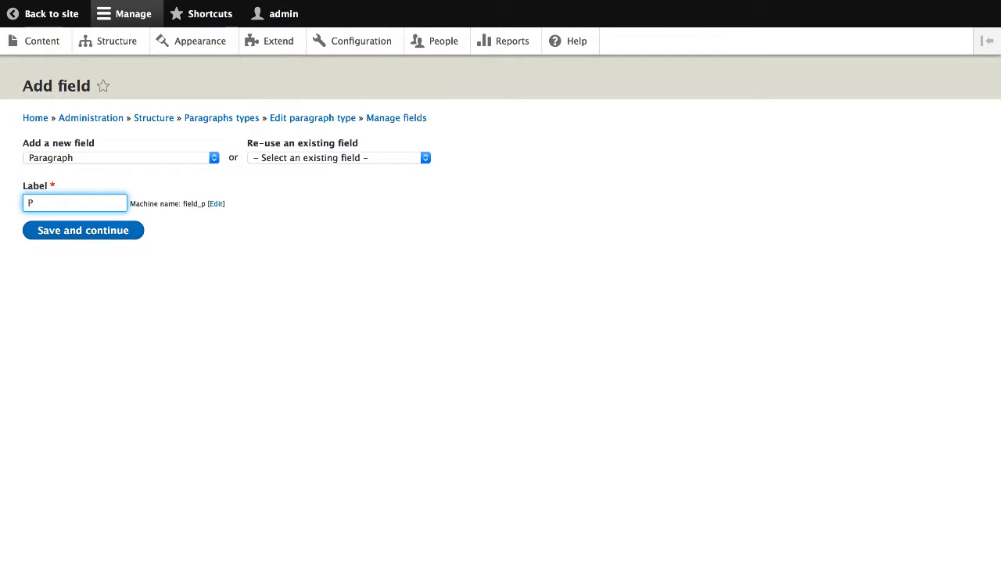
type("aragraphs")
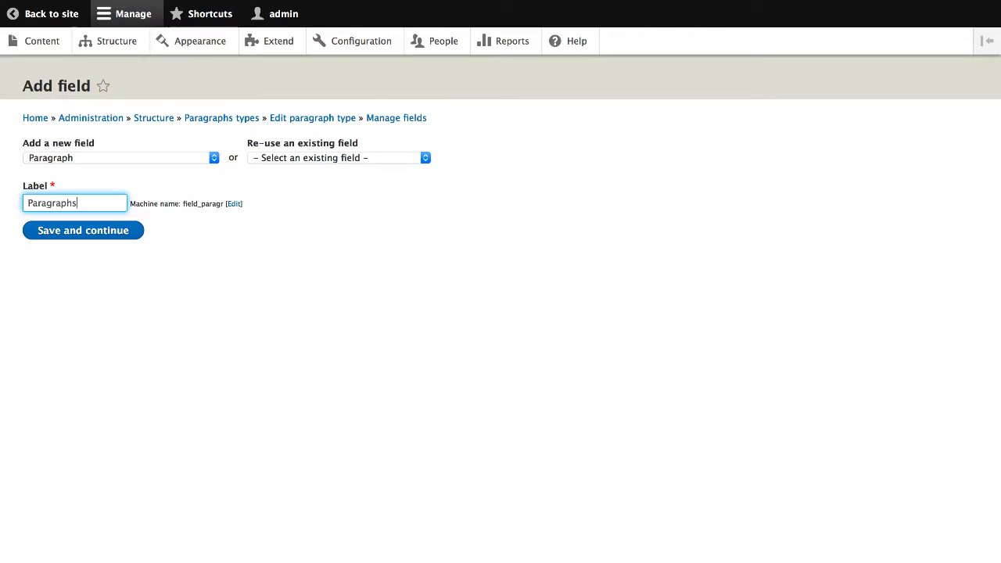
left_click(71, 230)
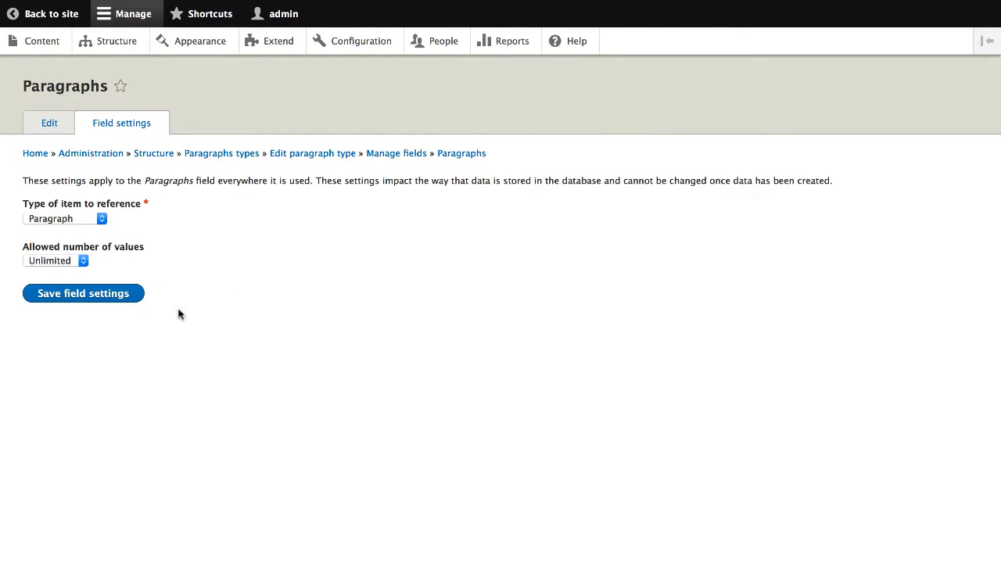
left_click(107, 295)
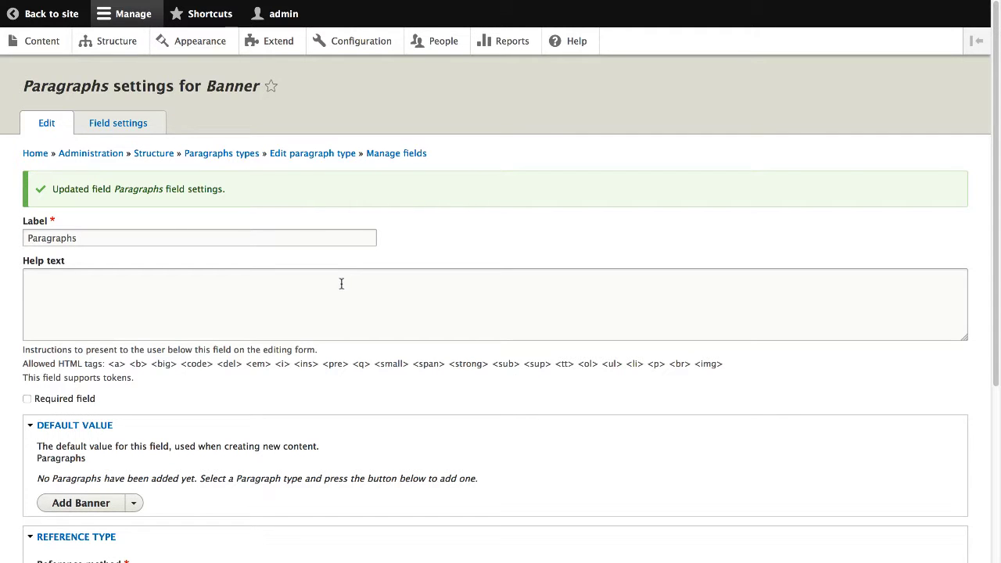
Allow only the Content paragraph type in the Banner's Paragraphs field and save the settings.
scroll(342, 290, "down", 5)
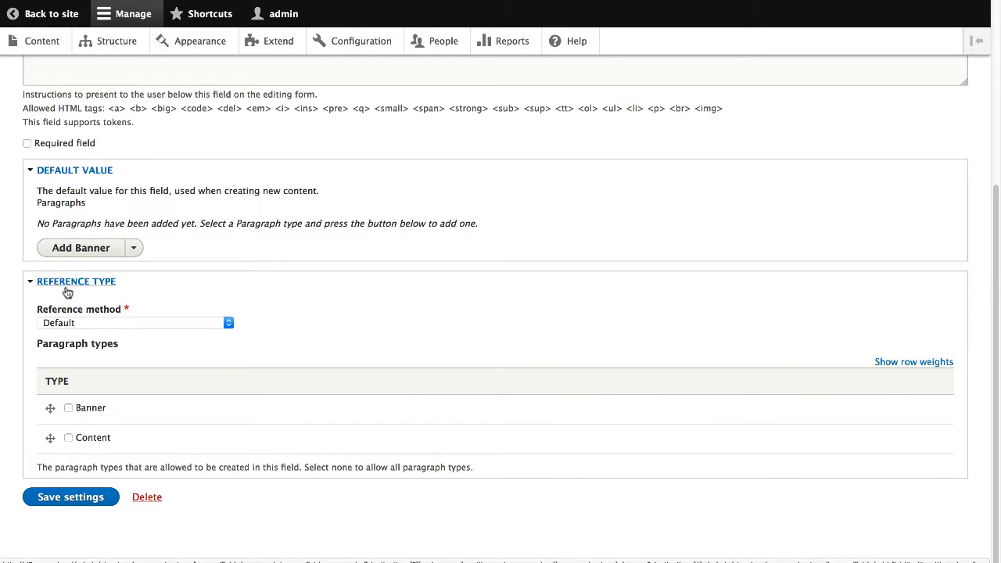
left_click(68, 438)
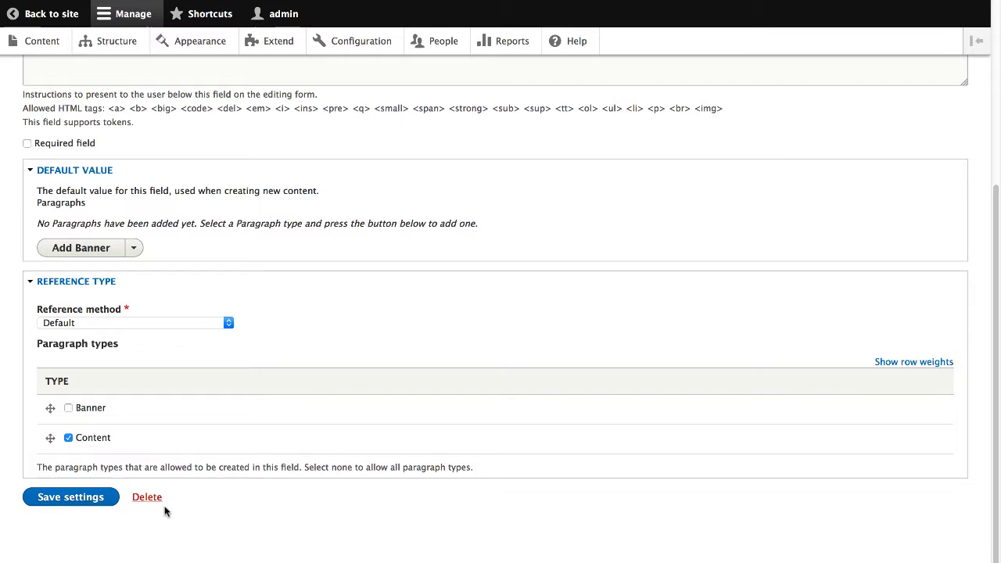
left_click(69, 503)
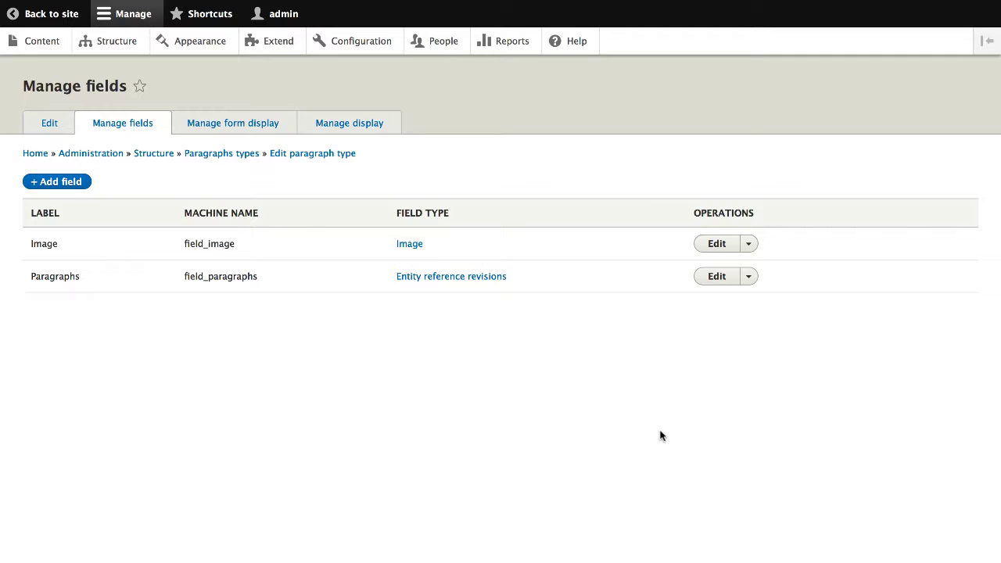
In the Banner's display settings, hide the Paragraphs label, move the Image field to Disabled, and save.
left_click(374, 127)
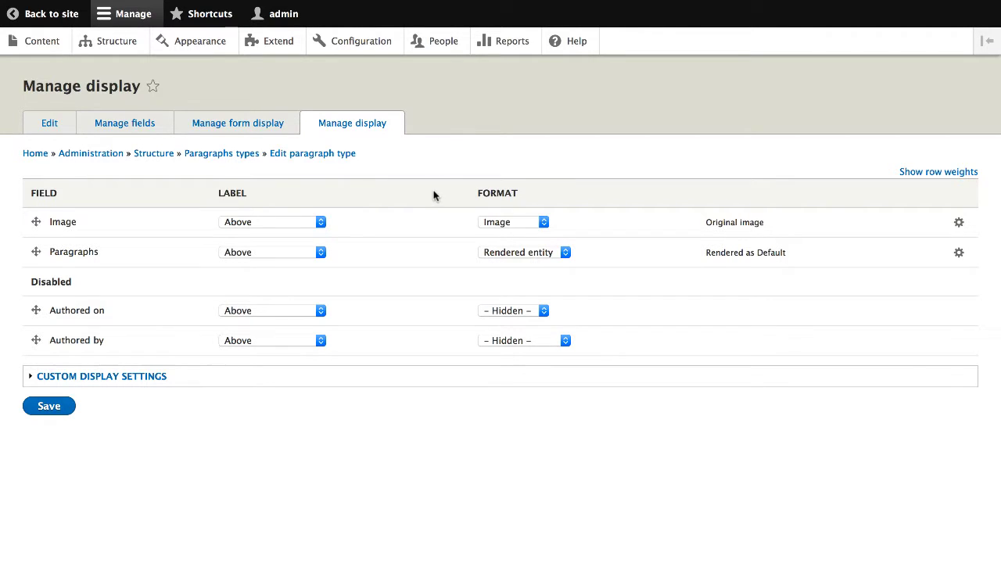
left_click(283, 254)
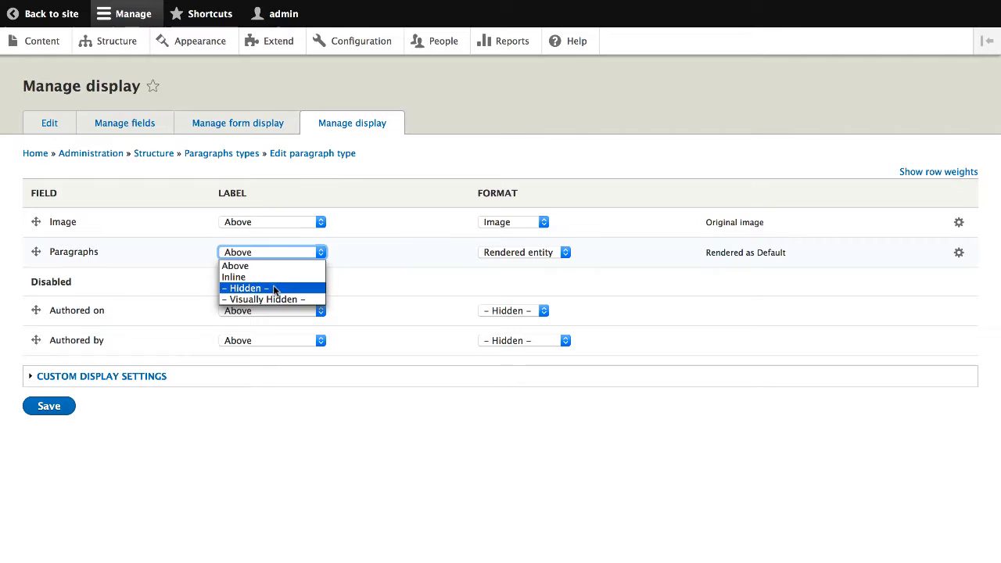
left_click(274, 288)
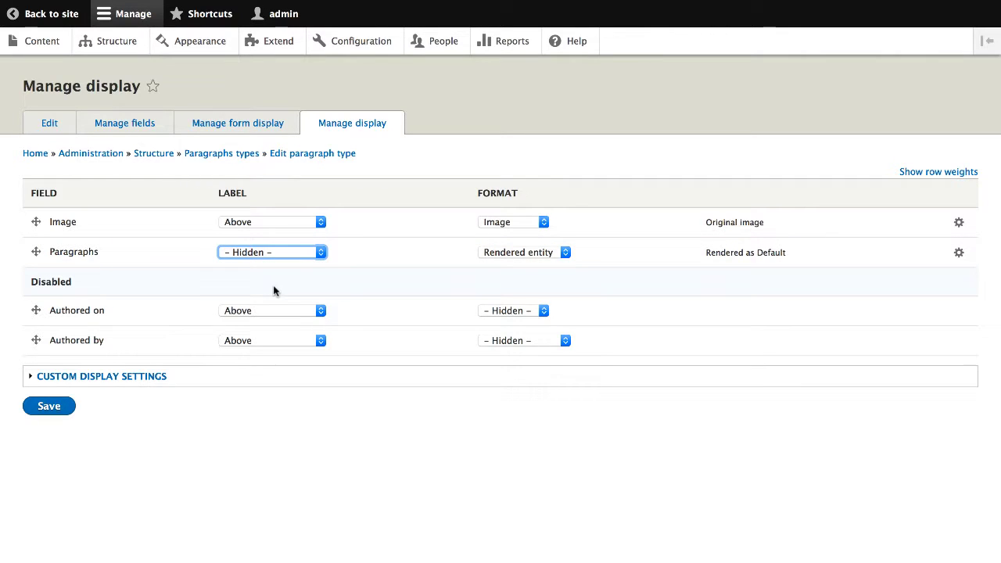
left_click_drag(36, 222, 45, 293)
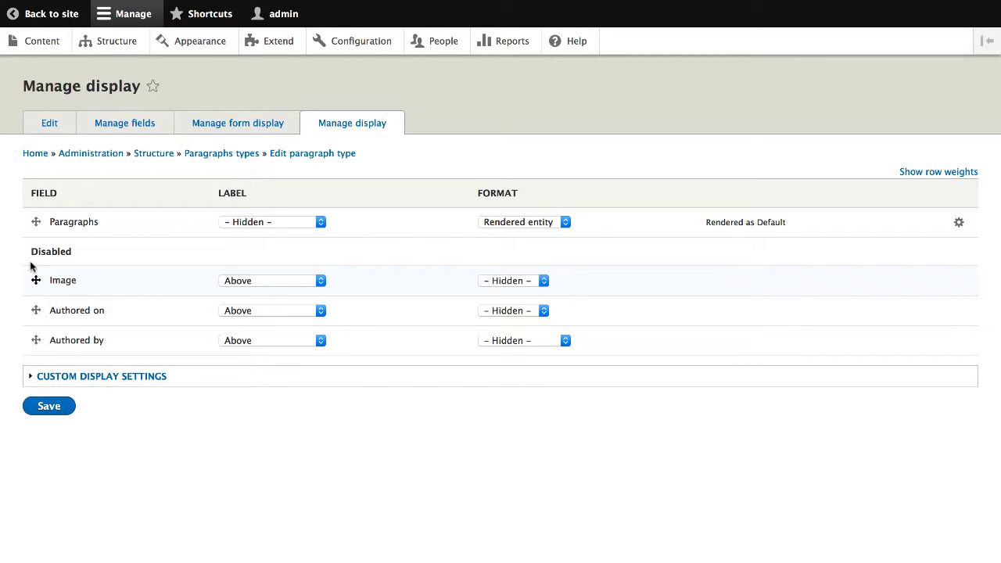
left_click(57, 412)
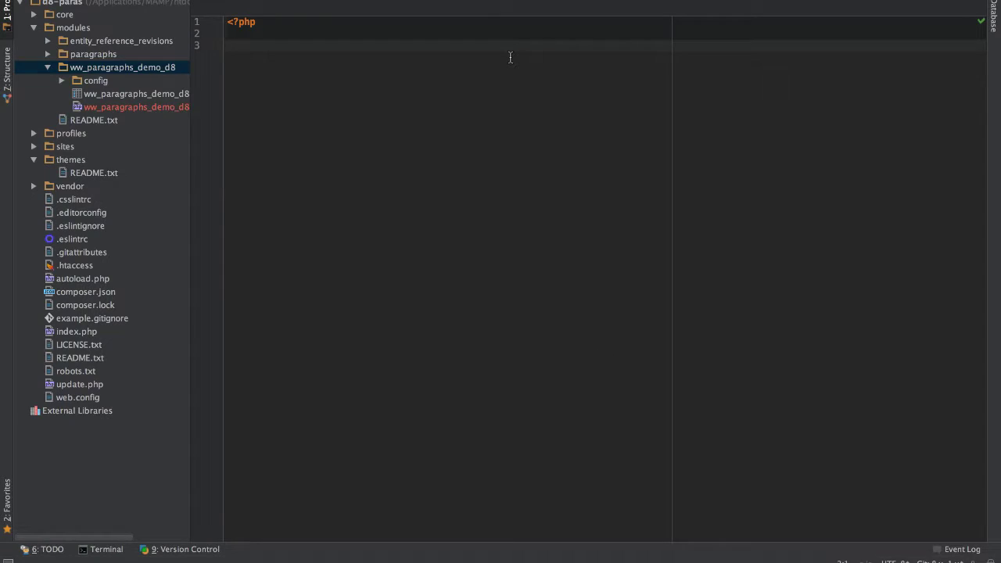
Switch to the code editor and write HOOK_preprocess_paragraph__banner in ww_paragraphs_demo_d8.module, setting field_image as a centered, cover-sized background via style attributes.
type("function HOOK_preprocess_paragraph__banner(&$variables) {   $paragraph = $variables['paragraph'];   if (!$paragraph->field_image->isEmpty()) {     $image = $paragraph->field_image->entity->url();     $variables['attributes']['style'][] = 'background-image: url(\"' . $image . '\");';     $variables['attributes']['style'][] = 'background-size: cover;';     $variables['attributes']['style'][] = 'background-position: center center;';   } }")
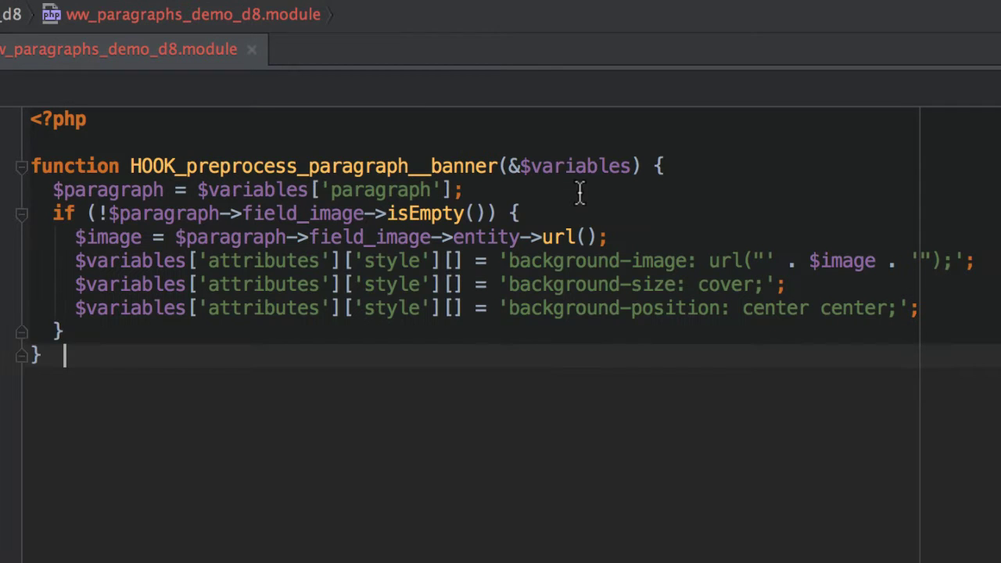
Replace the HOOK prefix in the preprocess function's name with ww_paragraphs_demo_d8.
left_click_drag(177, 166, 132, 166)
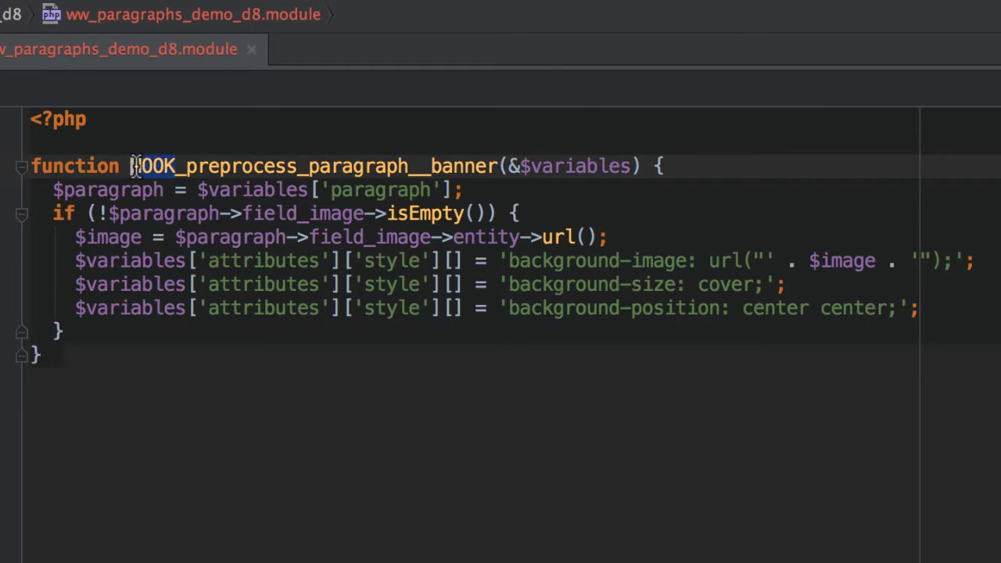
type("ww_paragraphs")
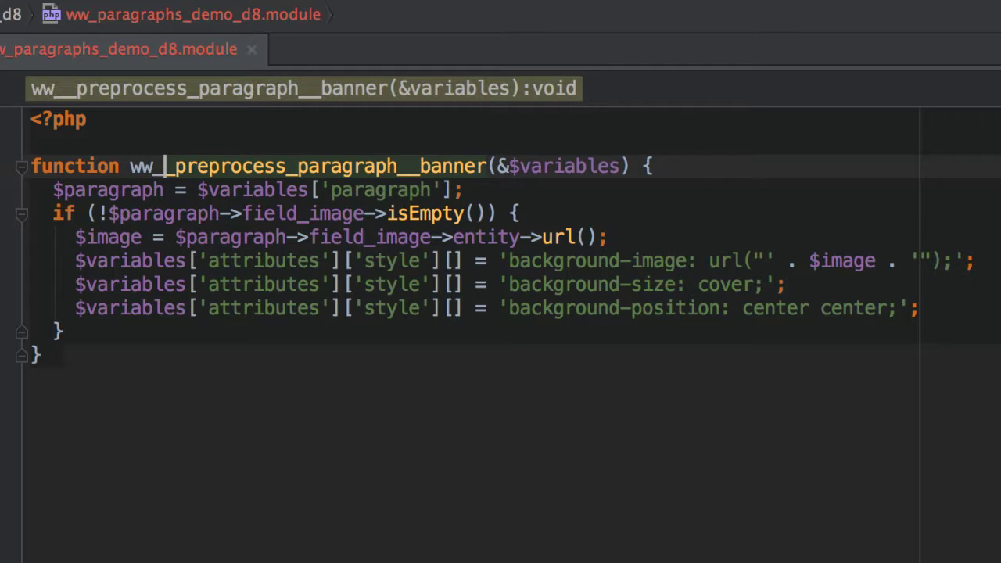
type("_demo")
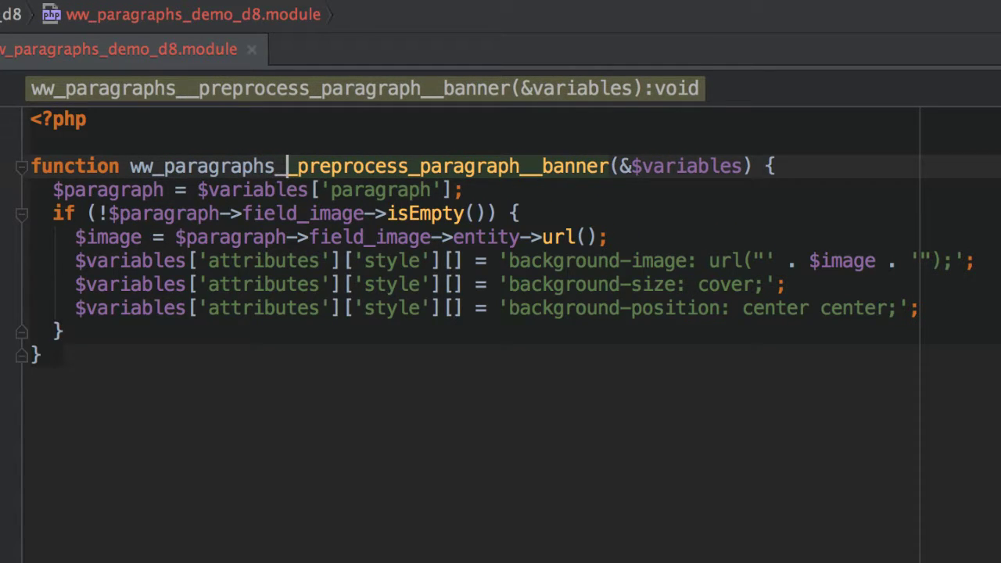
type("_d")
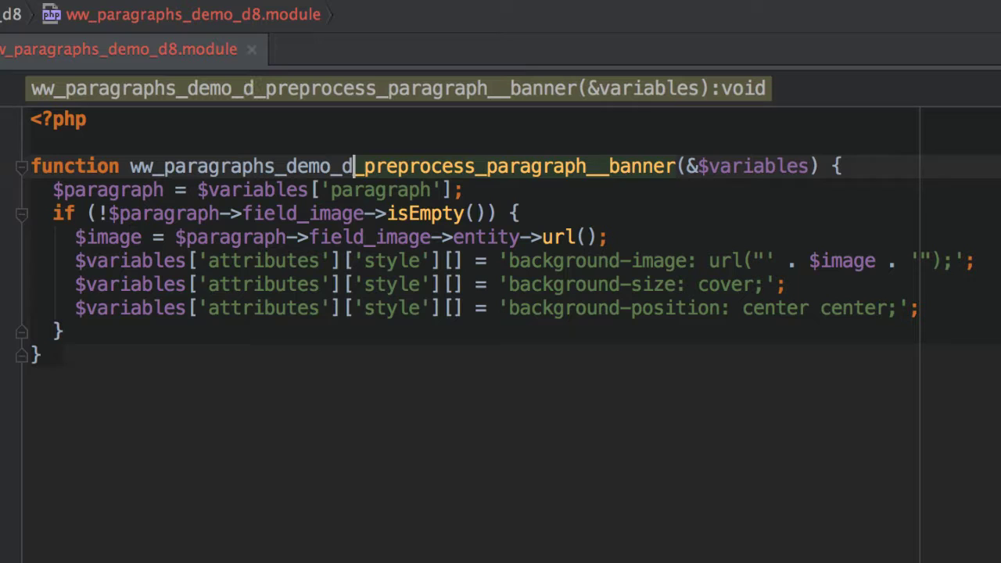
type("8")
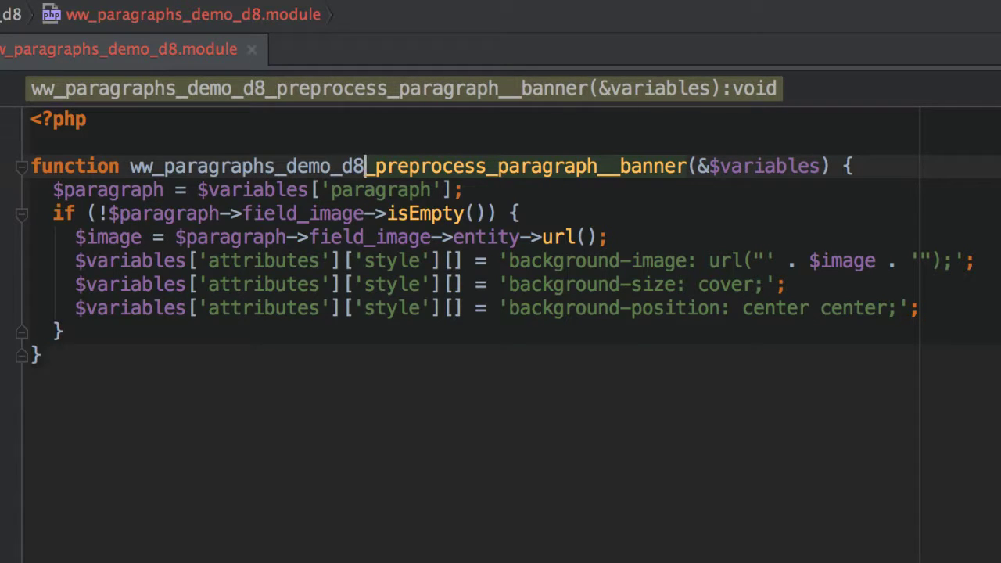
left_click(165, 167)
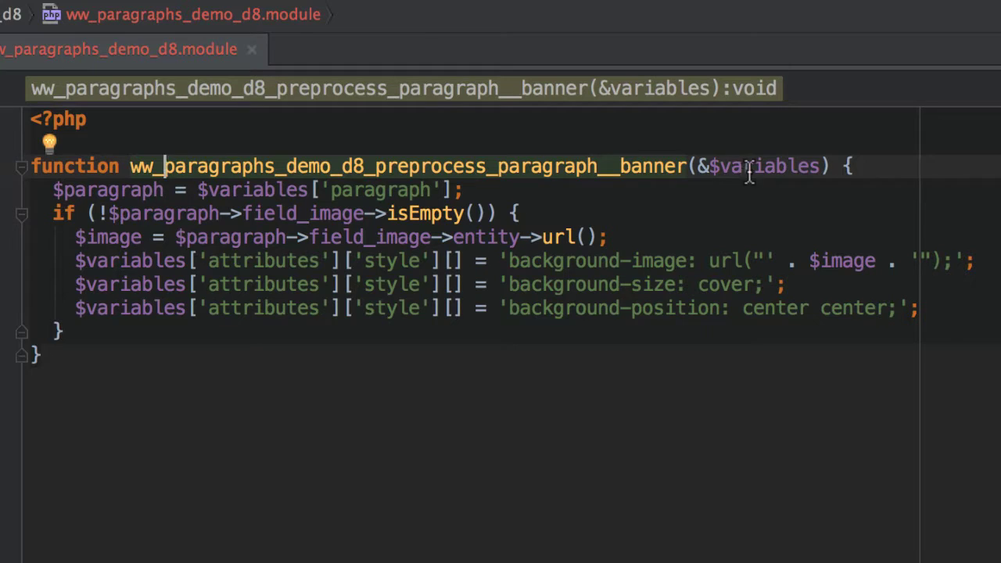
left_click(876, 165)
left_click_drag(687, 168, 614, 170)
left_click(633, 199)
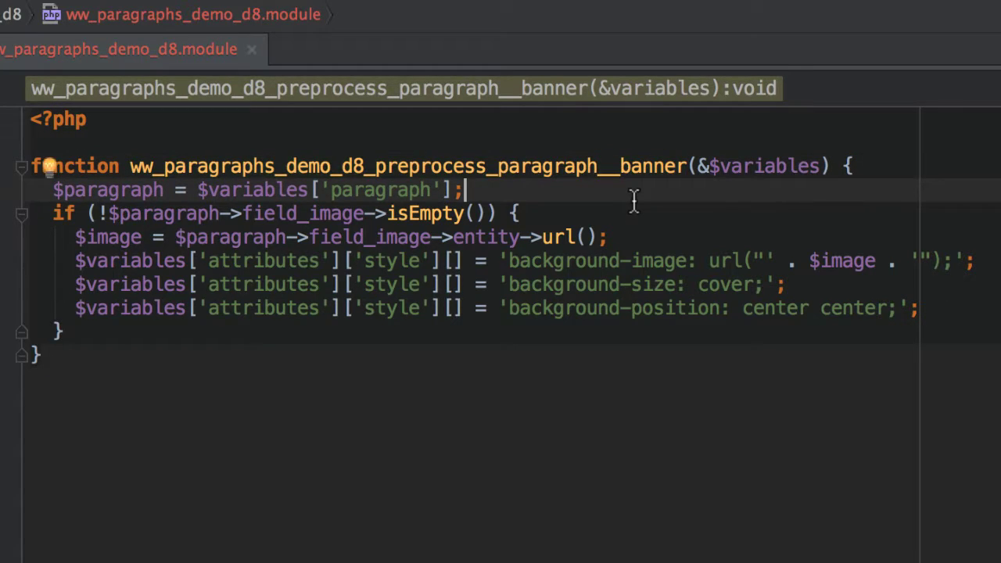
left_click_drag(687, 167, 599, 165)
left_click(621, 166)
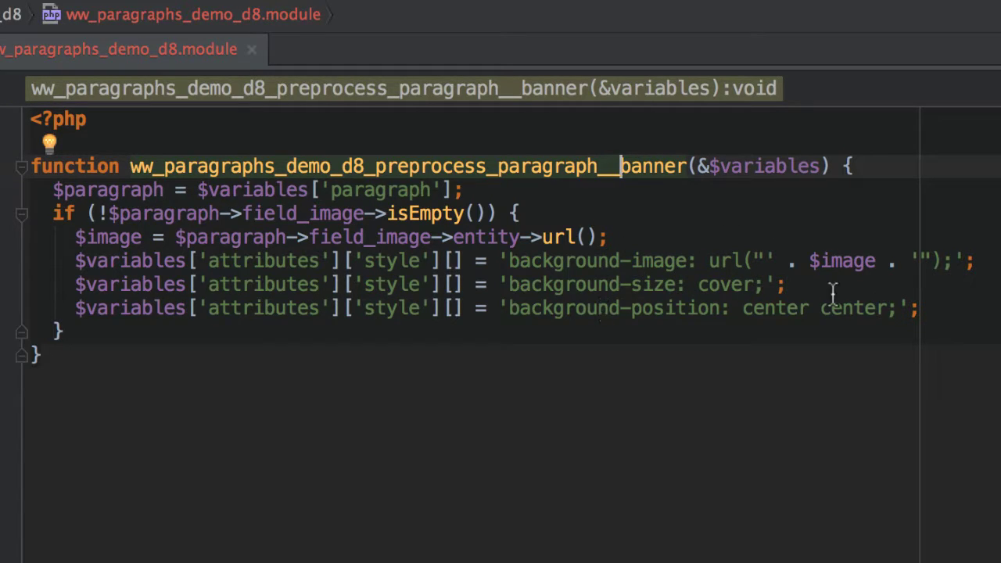
left_click(158, 414)
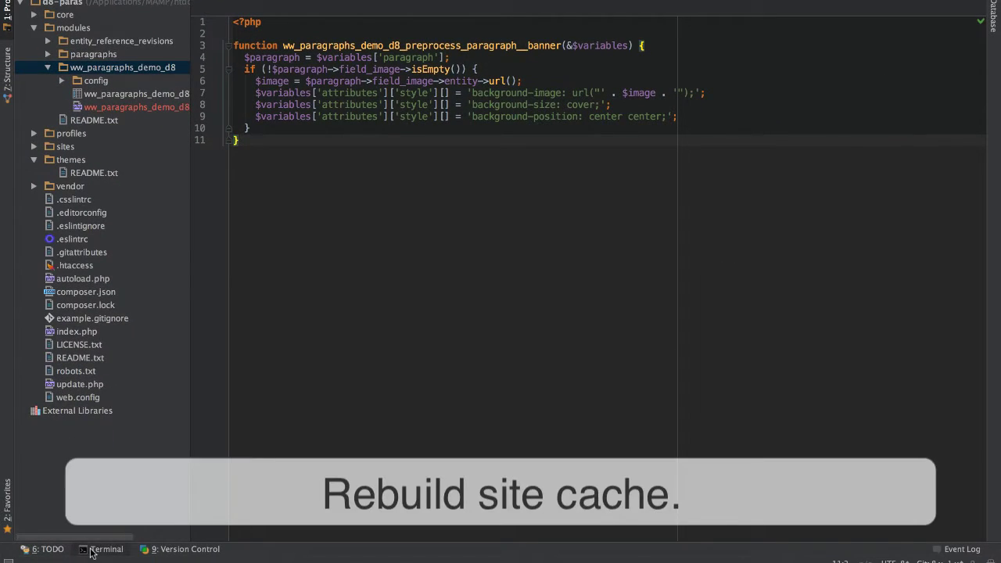
Rebuild the site cache by running drush cr in the editor's terminal, and close the terminal.
left_click(103, 549)
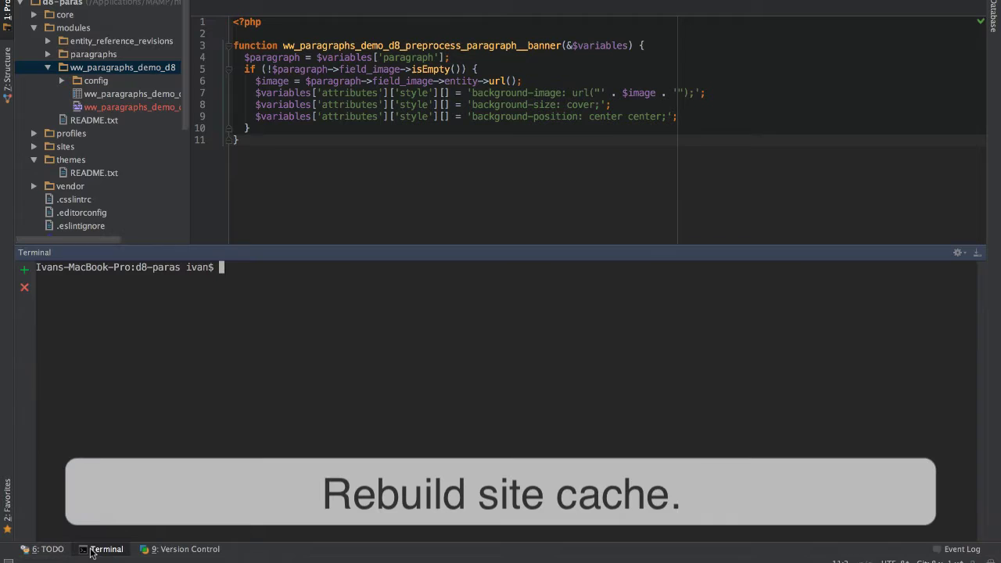
type("drush cr")
key("Return")
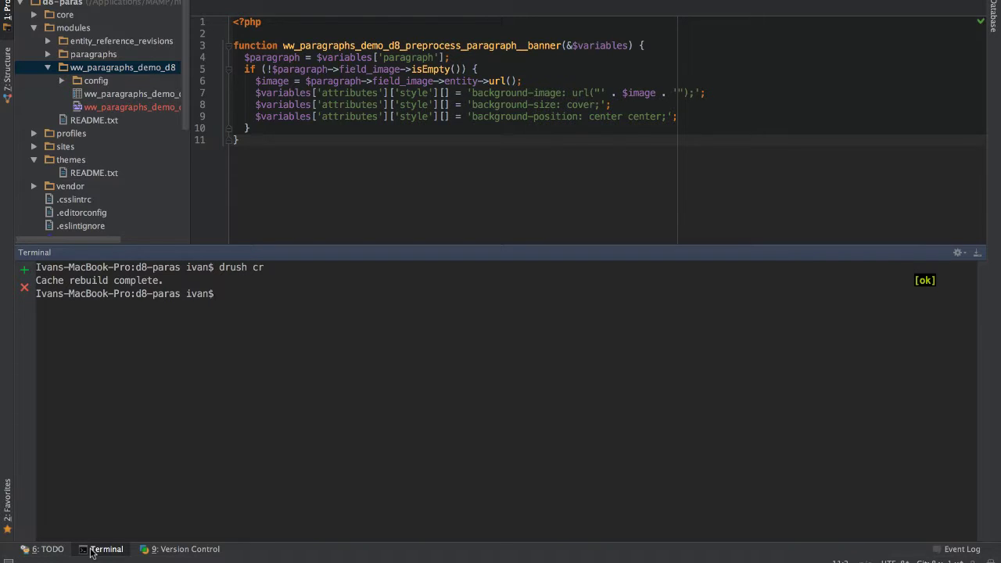
left_click(91, 551)
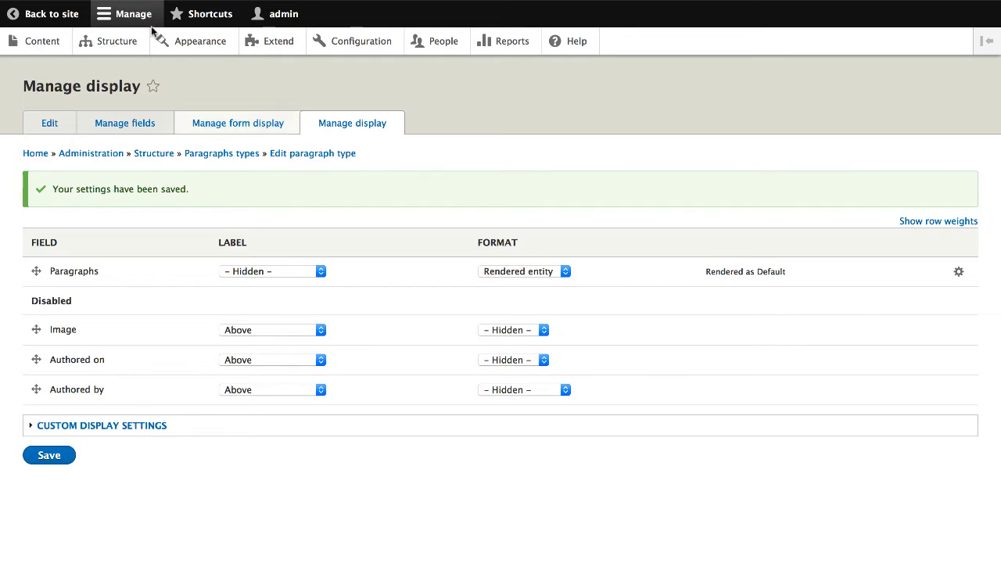
Switch to the browser and start a new Article (Paragraphs demo) with the title Test article.
left_click(41, 43)
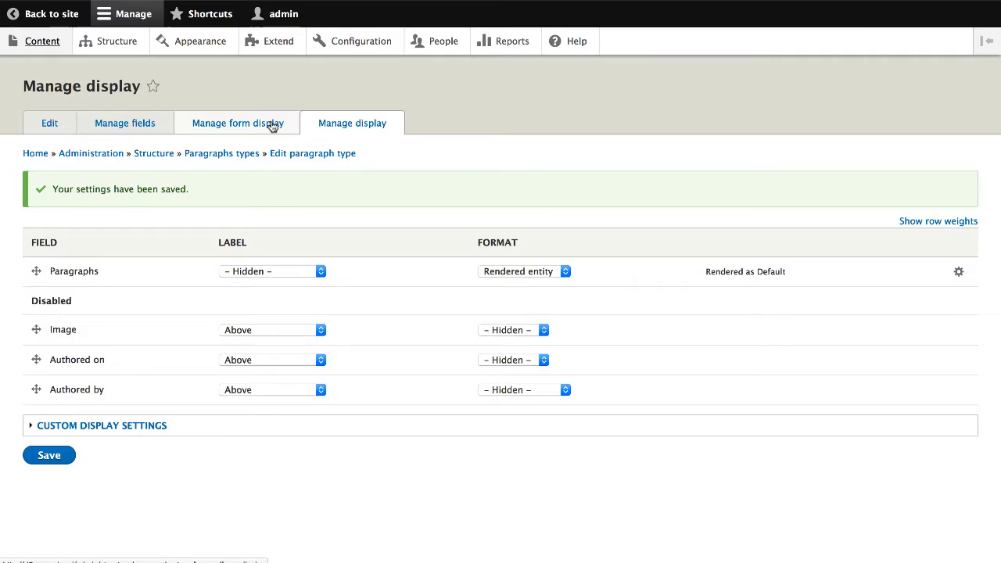
left_click(74, 185)
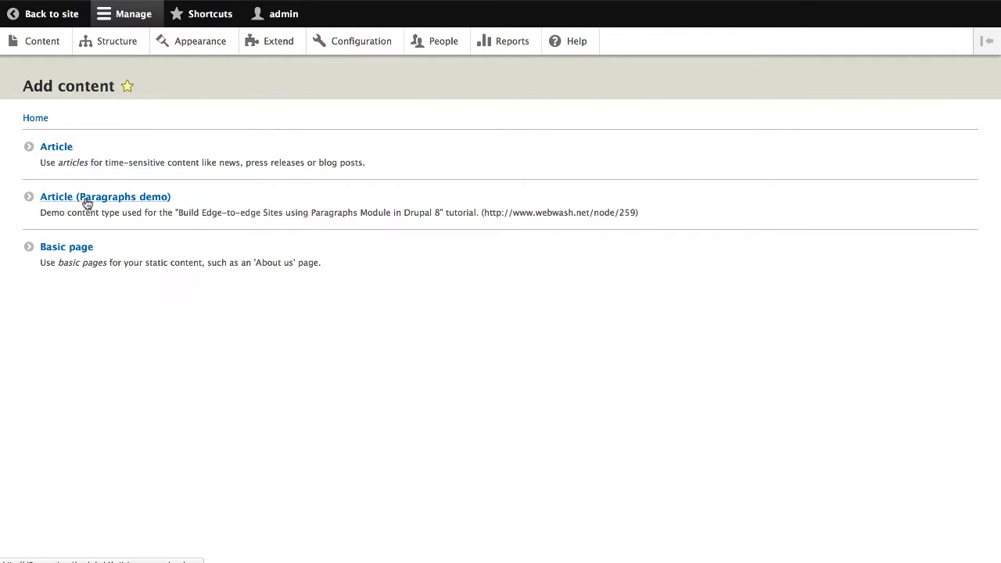
left_click(86, 198)
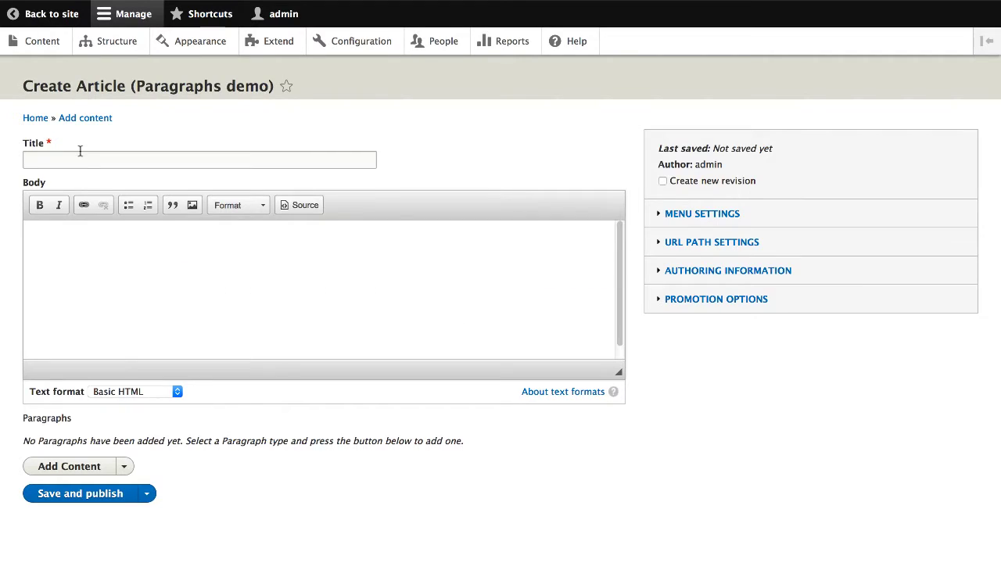
left_click(80, 157)
type("Tes")
key("BackSpace")
key("BackSpace")
key("BackSpace")
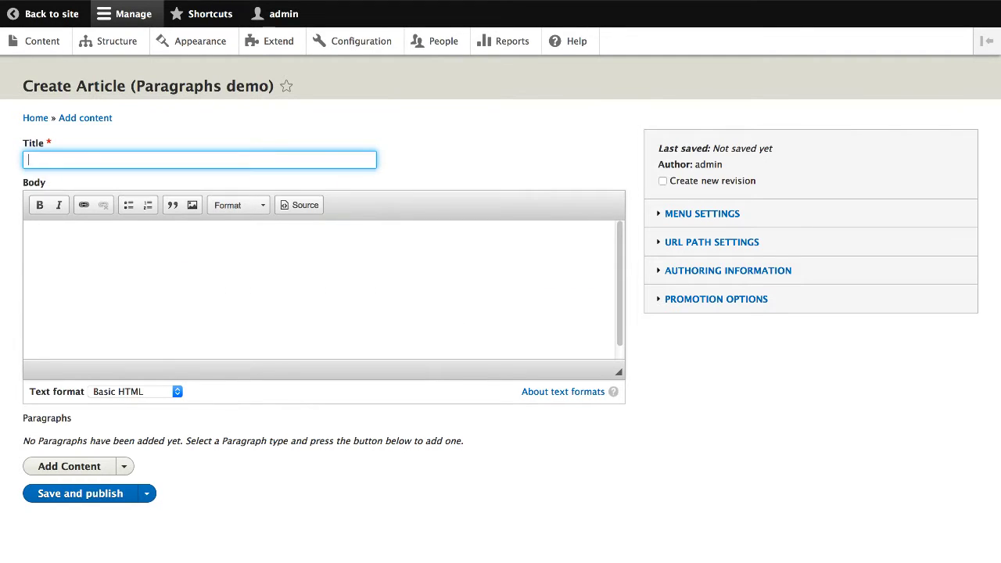
type("Test article")
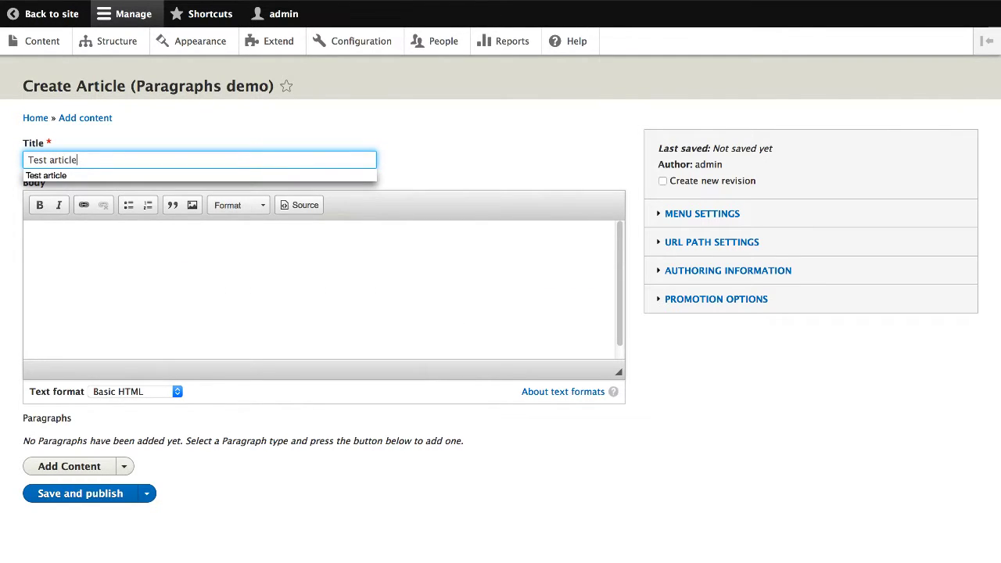
Add a Banner paragraph to the article and upload light-green-bg.jpg as its image.
left_click(124, 466)
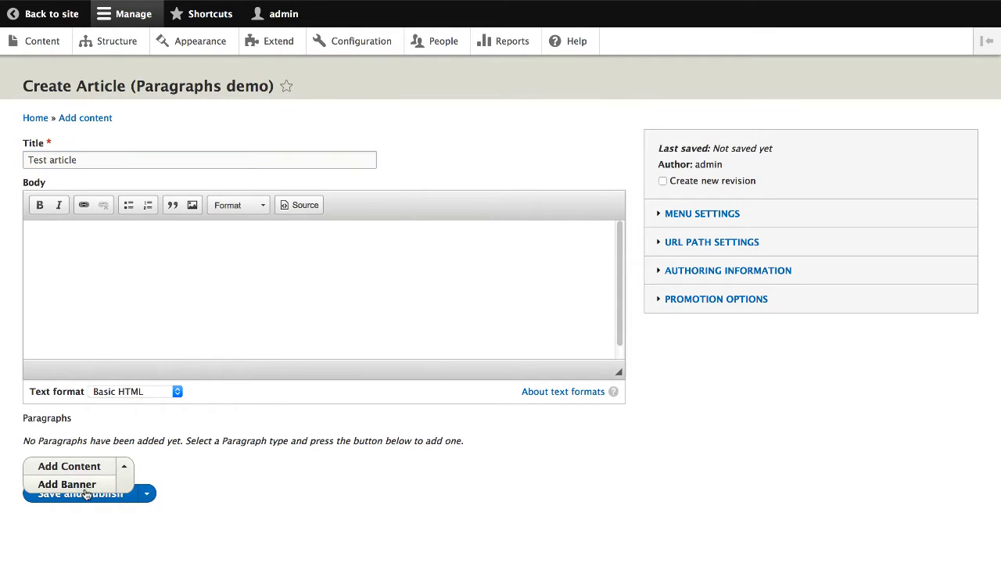
left_click(82, 486)
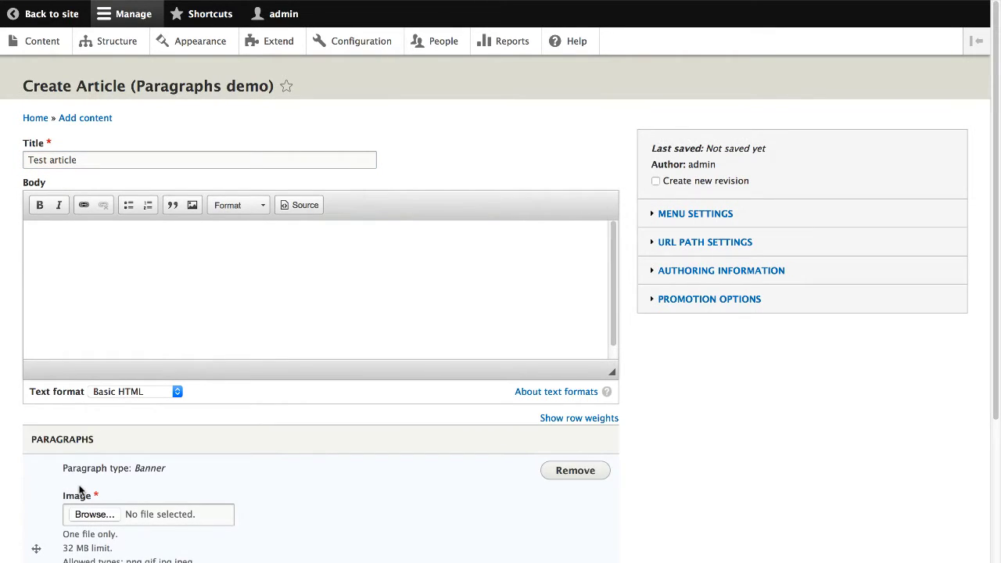
scroll(83, 473, "down", 3)
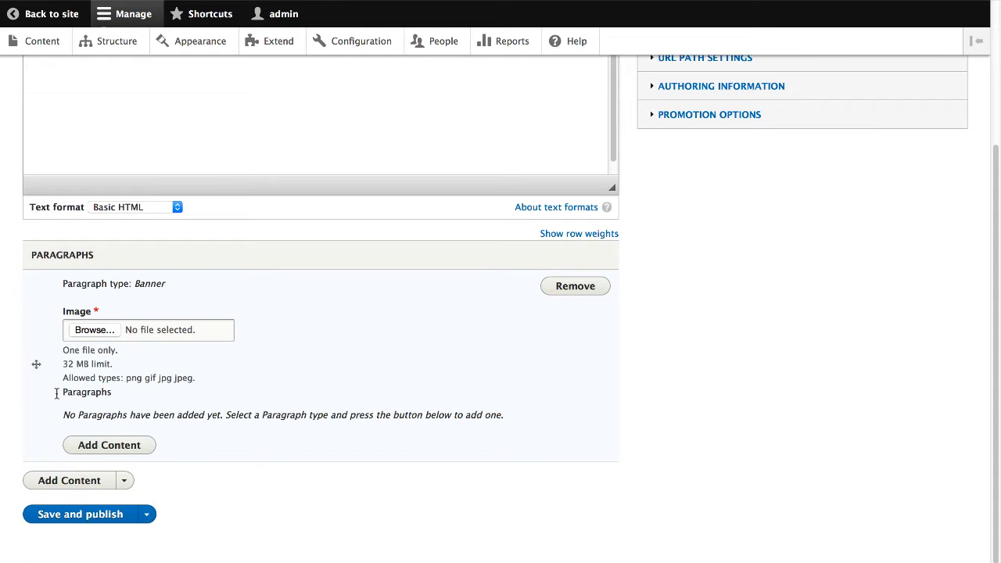
left_click(96, 332)
double_click(456, 92)
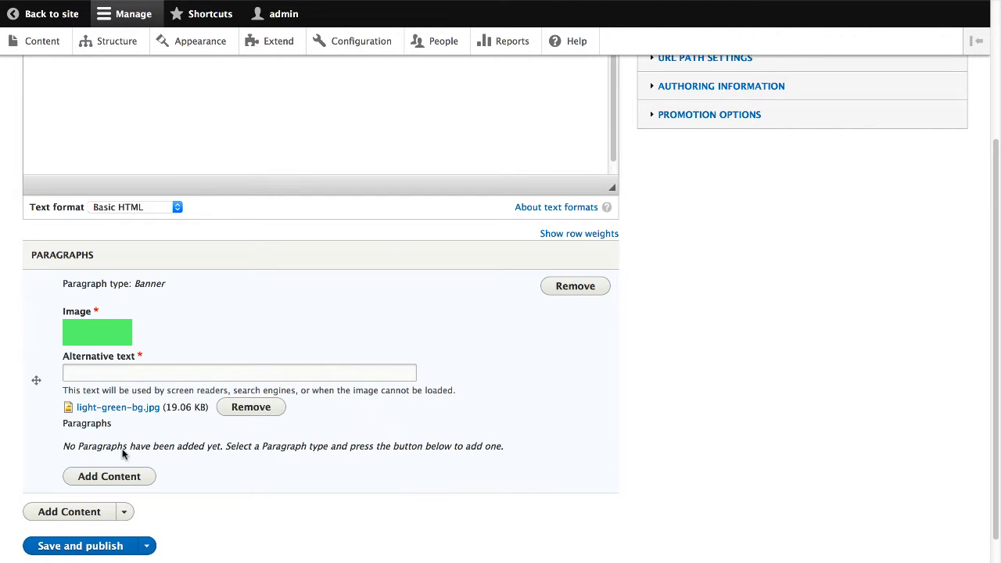
Add a Content paragraph inside the Banner and enter "aoesnuth saeouhtesaotuh stnaehou hteaou sntaeousth snotuh ateouhsnt snteaho" as its content.
left_click(133, 477)
scroll(490, 415, "down", 3)
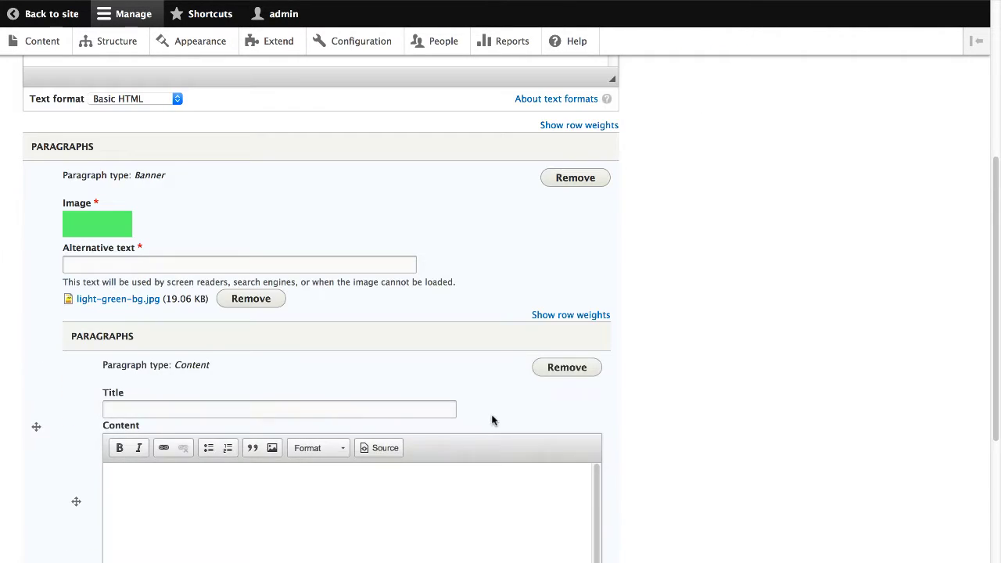
scroll(426, 423, "down", 5)
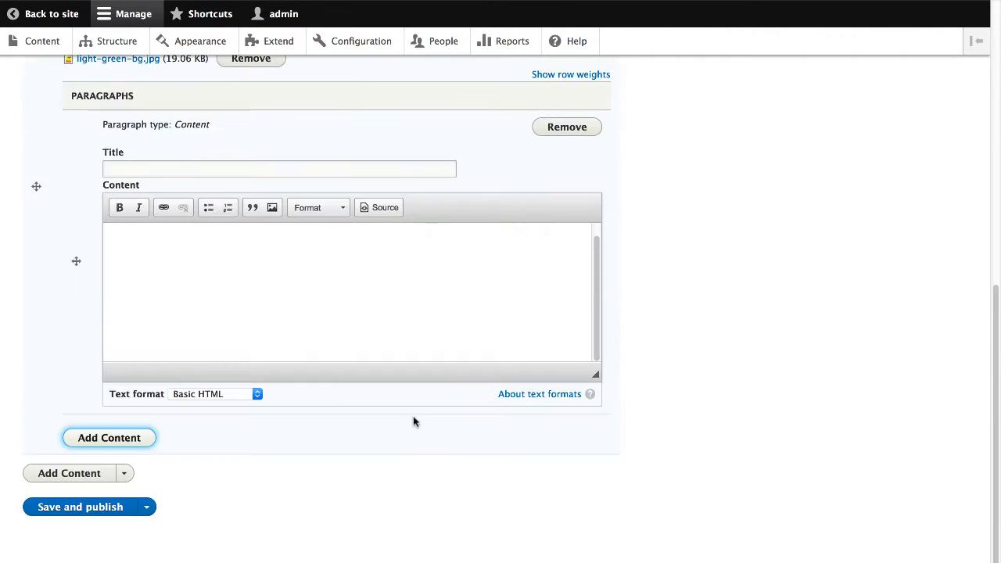
left_click(172, 279)
type("aoesnuth saeouhtesaotuh stnaehou hteaou sntaeousth snotuh ateouhsnt snteaho")
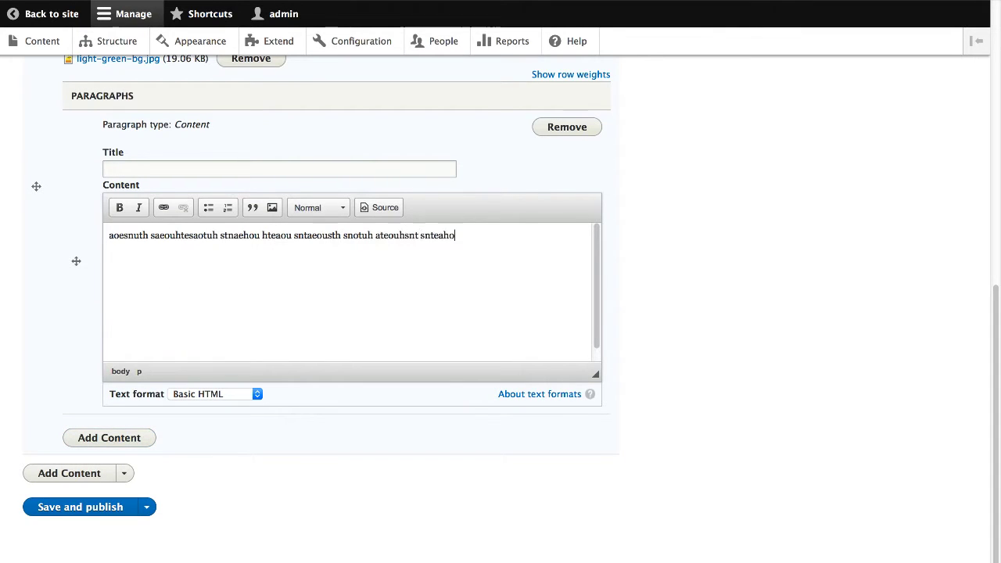
Copy the placeholder sentence and paste it repeatedly to build three long text blocks in the nested paragraph's content.
key("ctrl+a")
key("ctrl+c")
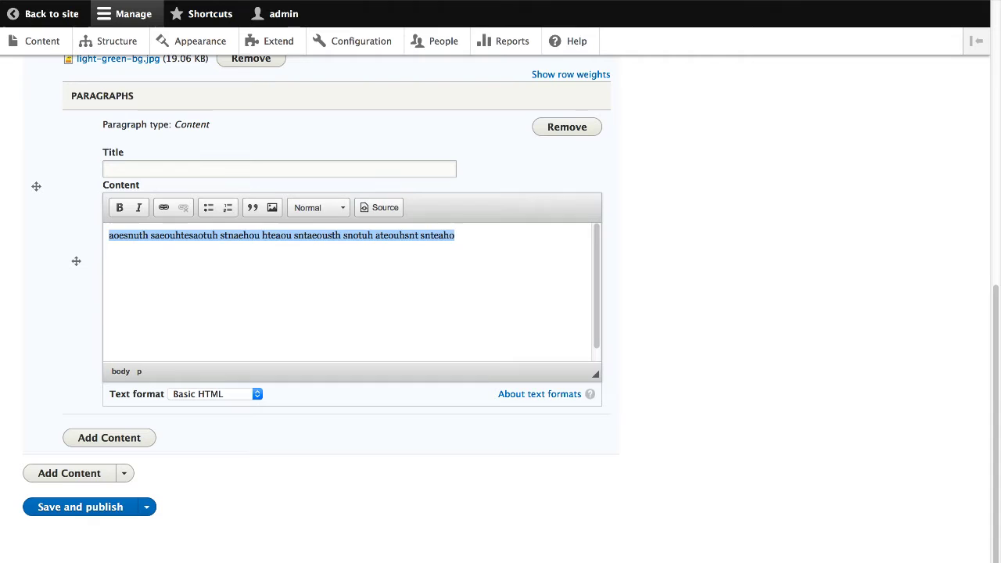
key("ctrl+v")
key("ctrl+v")
key("ctrl+v")
key("ctrl+v")
key("ctrl+v")
key("ctrl+v")
key("ctrl+v")
key("ctrl+v")
key("Return")
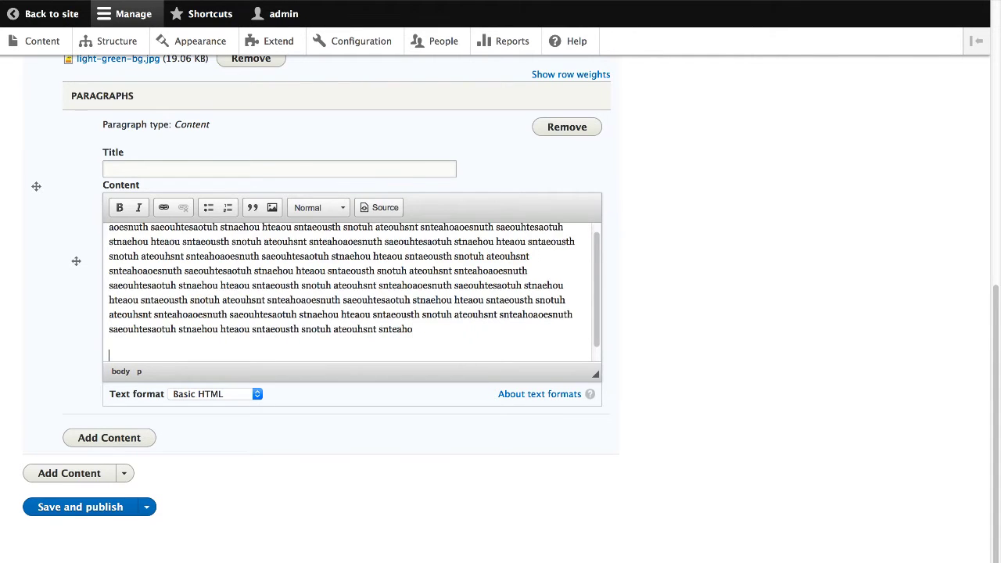
key("ctrl+v")
key("ctrl+v")
key("ctrl+v")
key("ctrl+v")
key("ctrl+v")
key("ctrl+v")
key("ctrl+v")
key("ctrl+v")
key("ctrl+v")
key("Return")
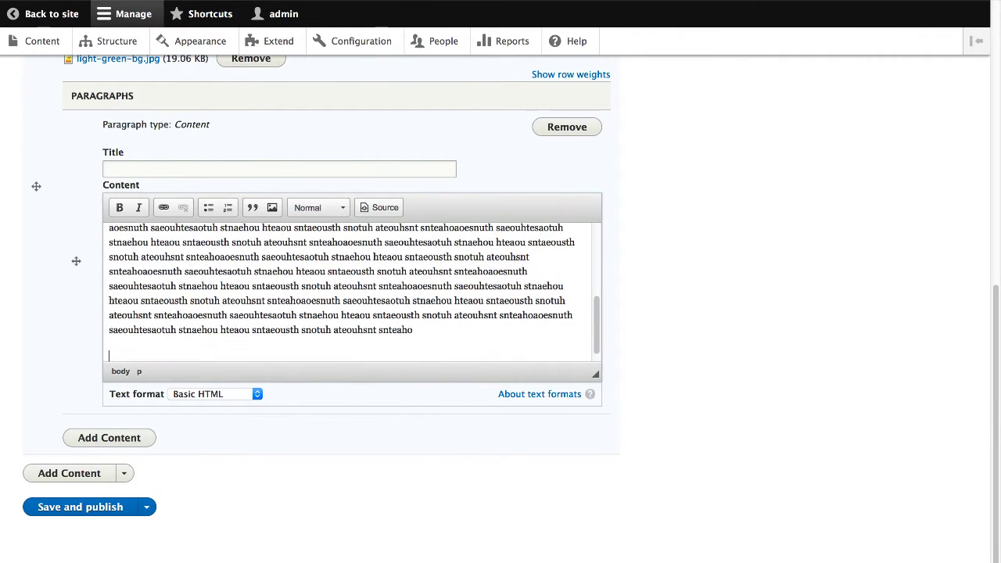
key("ctrl+v")
key("ctrl+v")
key("ctrl+v")
key("ctrl+v")
key("ctrl+v")
key("ctrl+v")
key("ctrl+v")
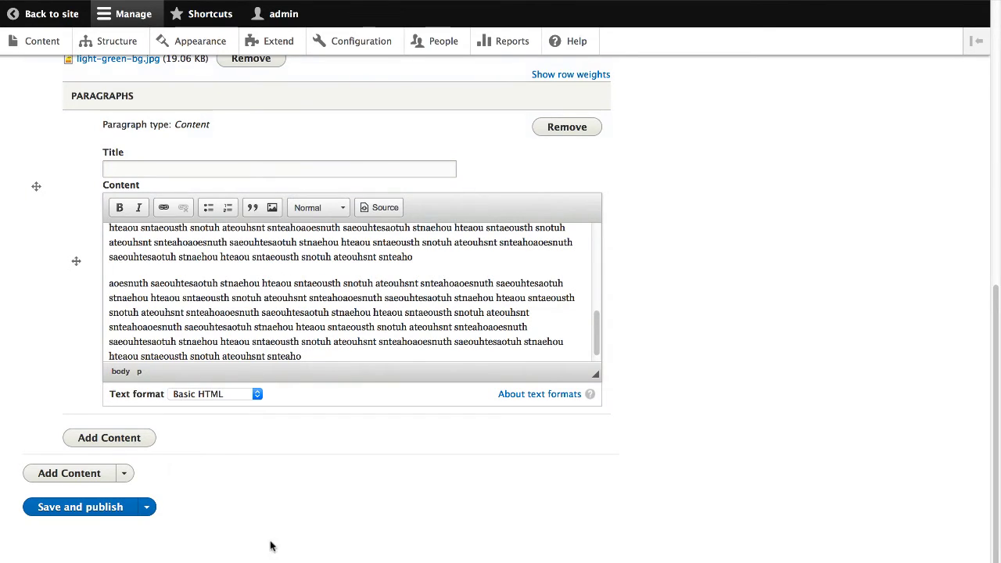
Set the banner image's alternative text to Background, and save and publish the article.
left_click(112, 511)
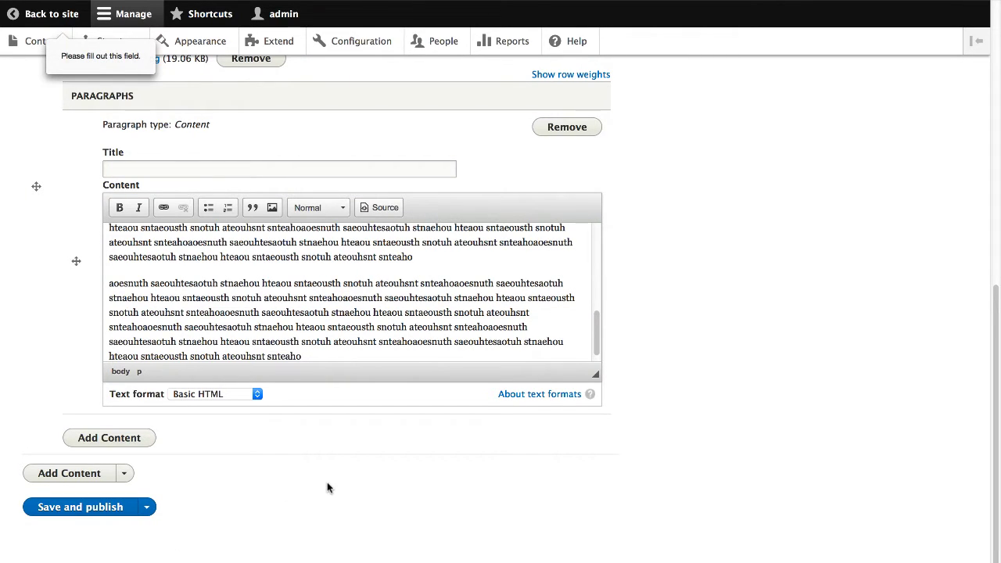
scroll(219, 446, "up", 5)
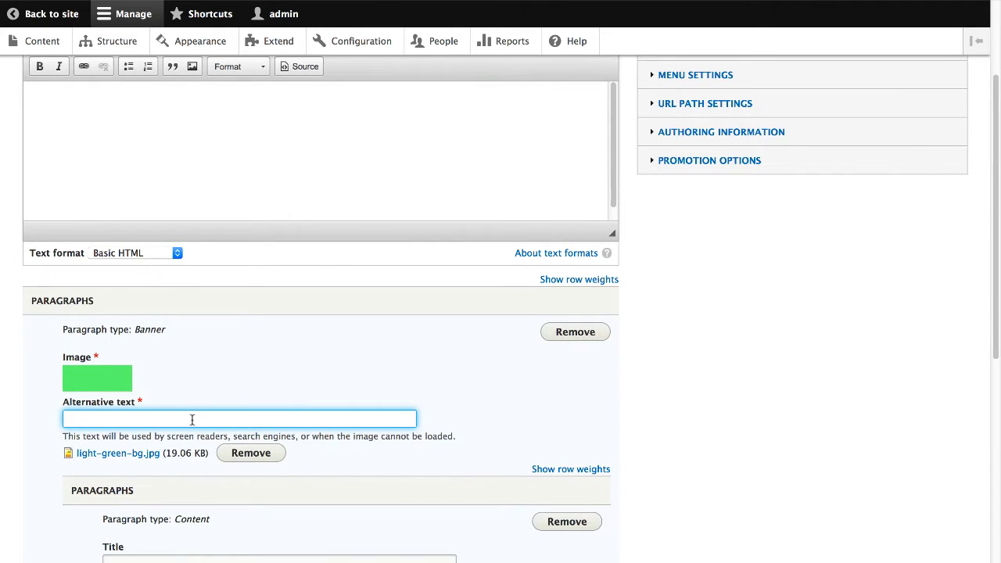
type("Background")
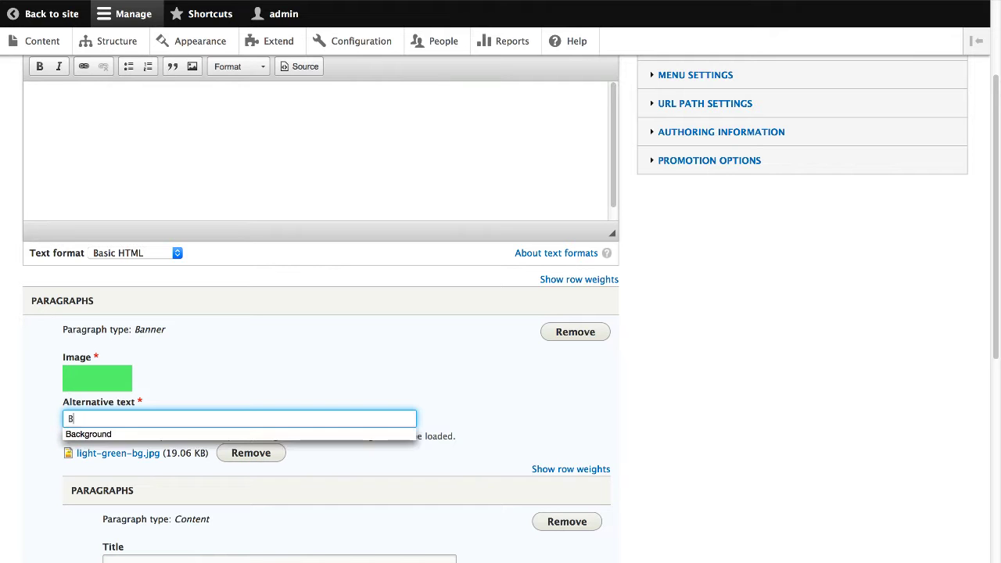
left_click(506, 395)
scroll(503, 399, "down", 5)
left_click(113, 510)
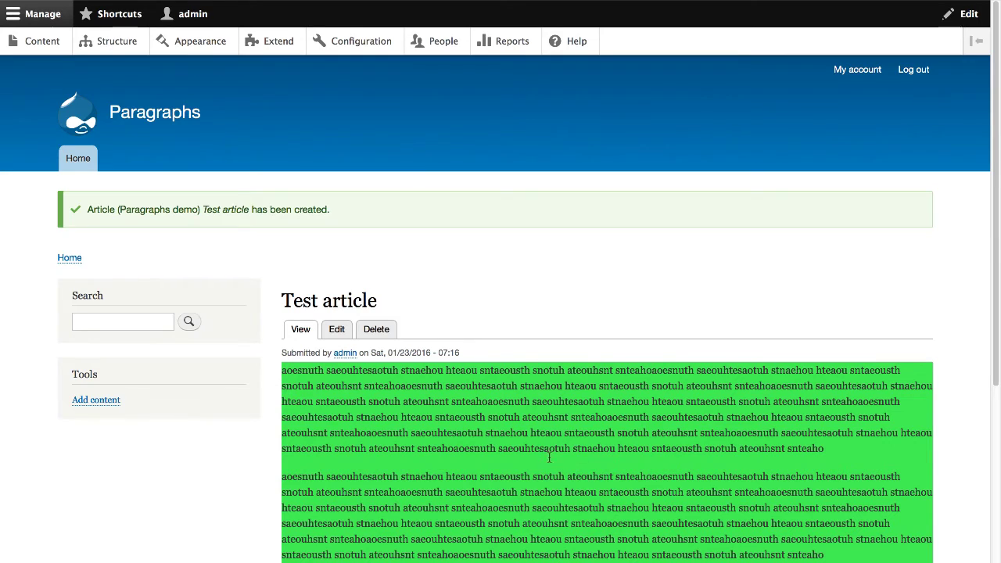
Inspect the published banner's markup, examining the inline background styles on the paragraph--type--banner div and its nested paragraph elements.
scroll(948, 242, "down", 5)
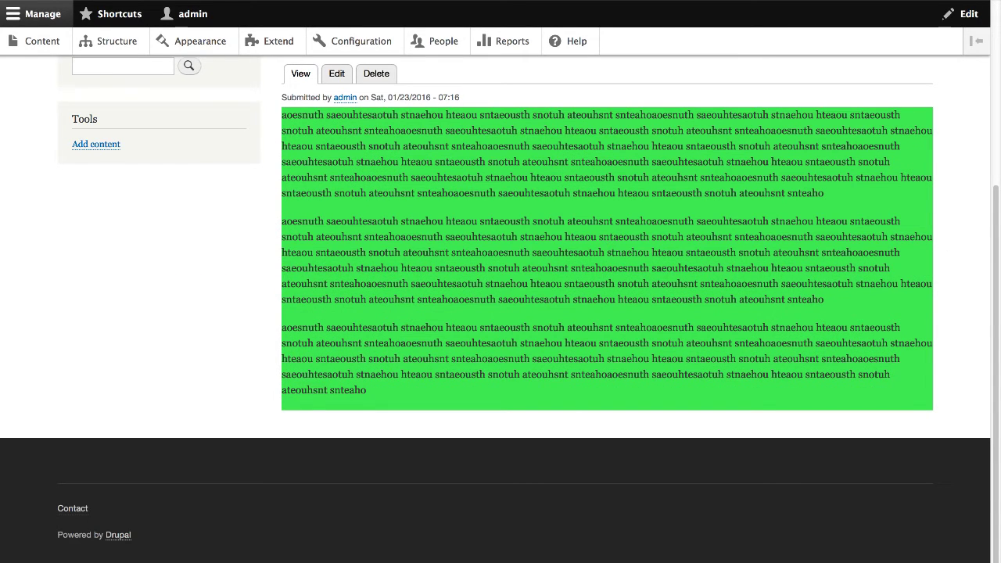
right_click(420, 221)
left_click(479, 351)
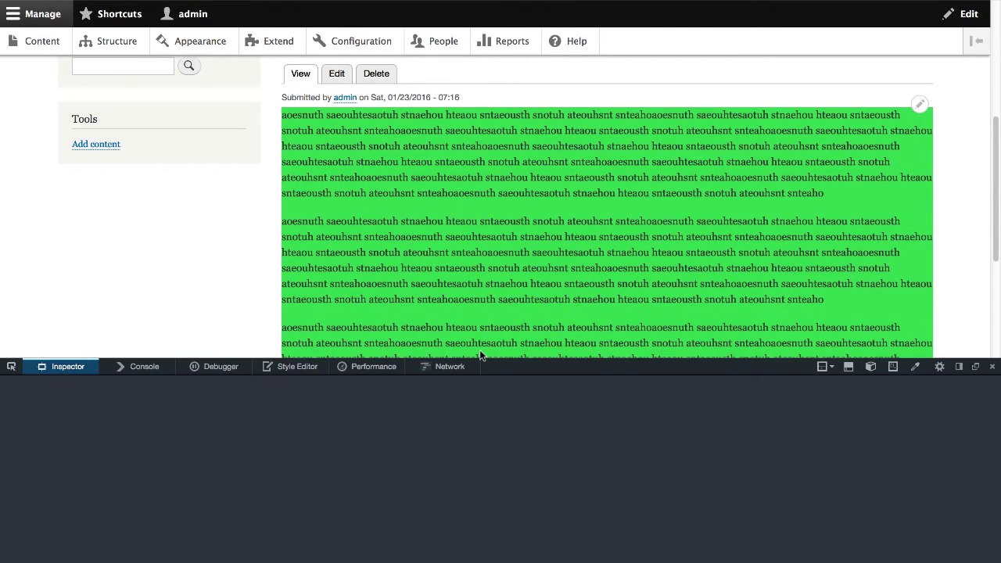
left_click(12, 367)
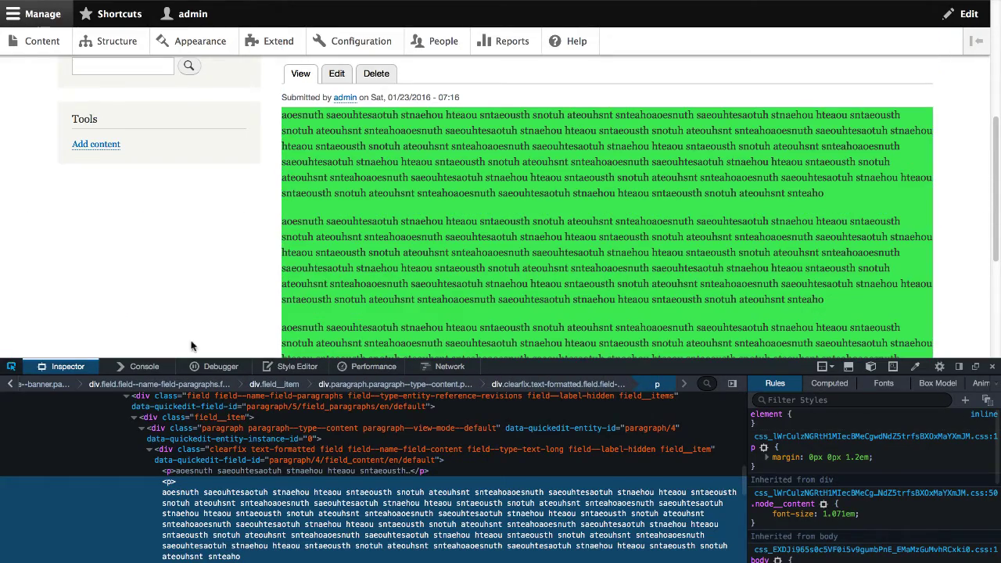
left_click(398, 139)
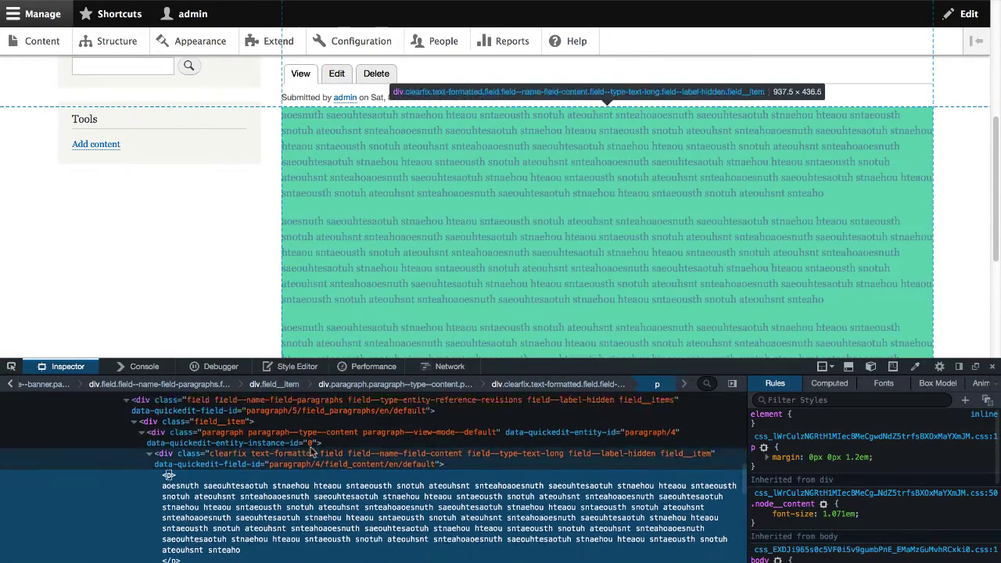
scroll(317, 461, "up", 4)
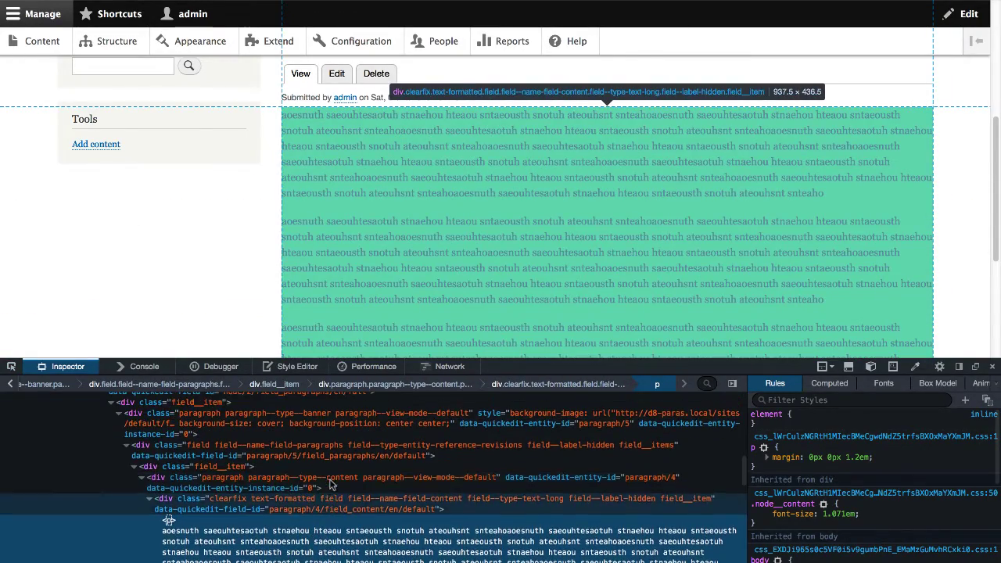
left_click(252, 422)
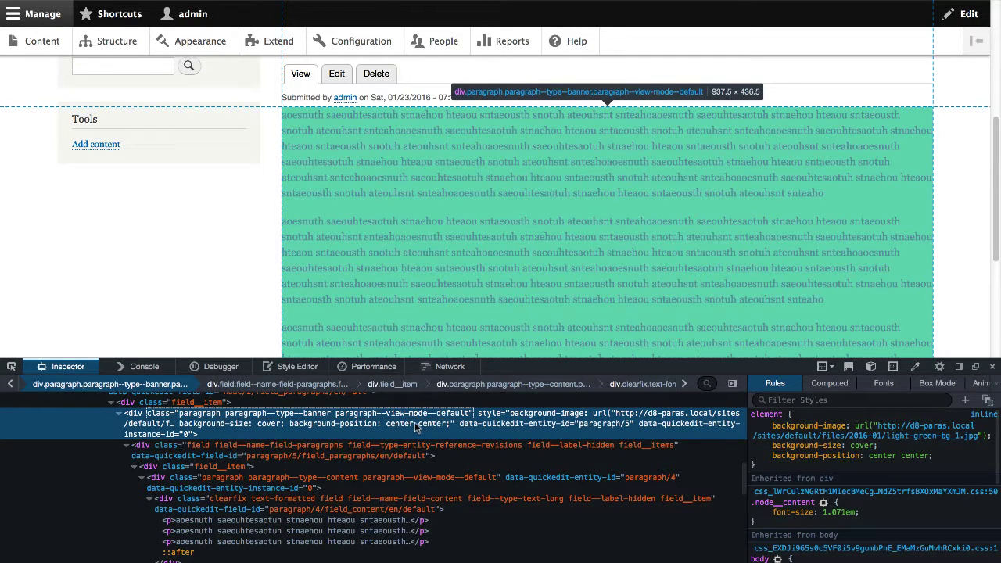
scroll(414, 423, "down", 1)
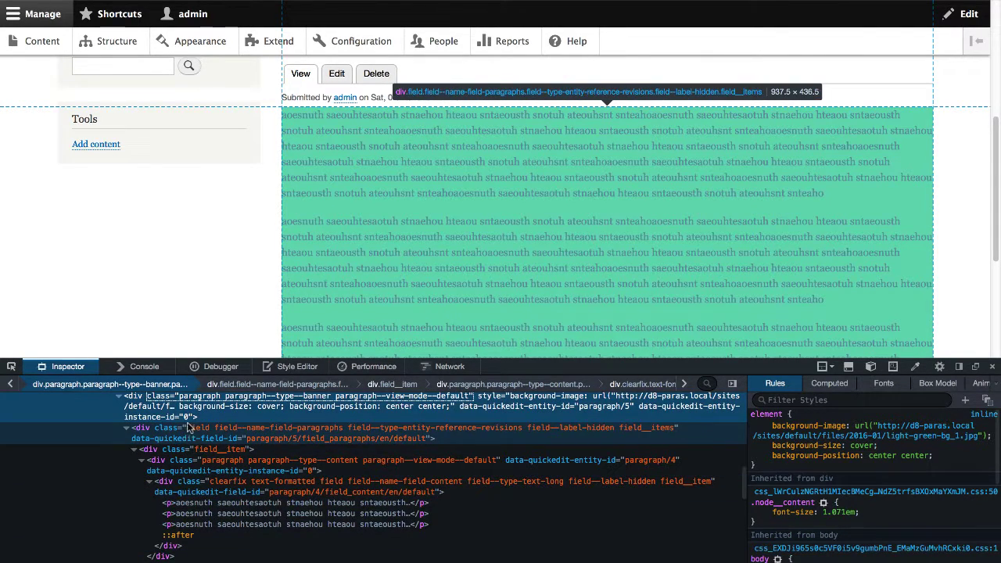